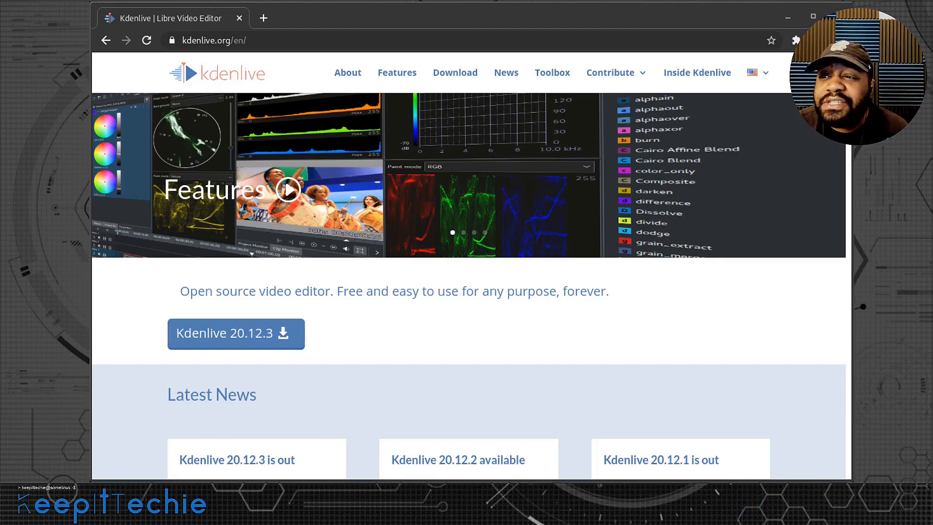
# Open the Kdenlive 20.12.3 release post from the latest news and read through its change log.
pyautogui.scroll(-3, 325, 375)
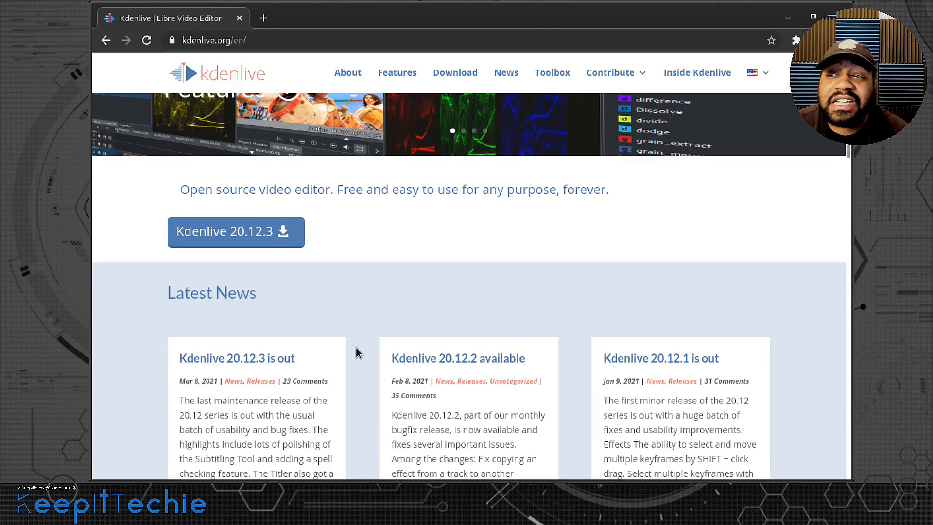
pyautogui.click(245, 357)
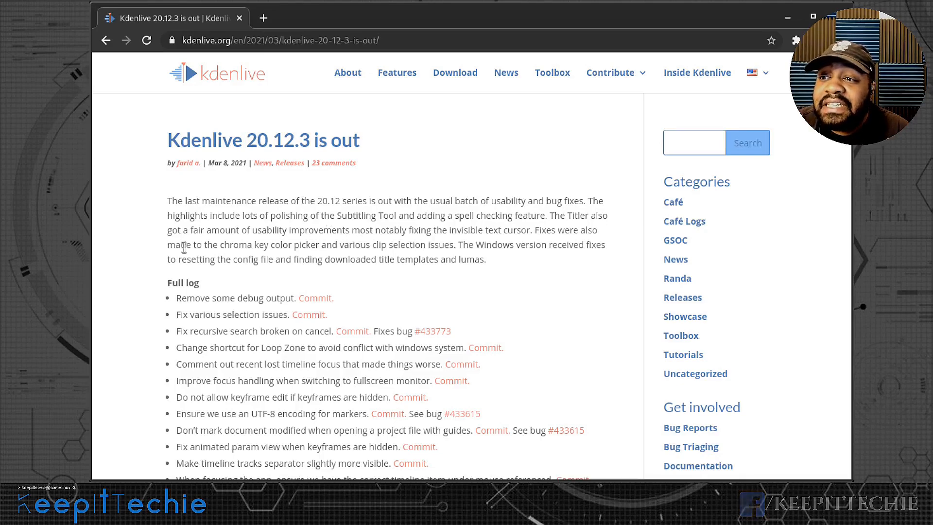
pyautogui.scroll(-2, 183, 246)
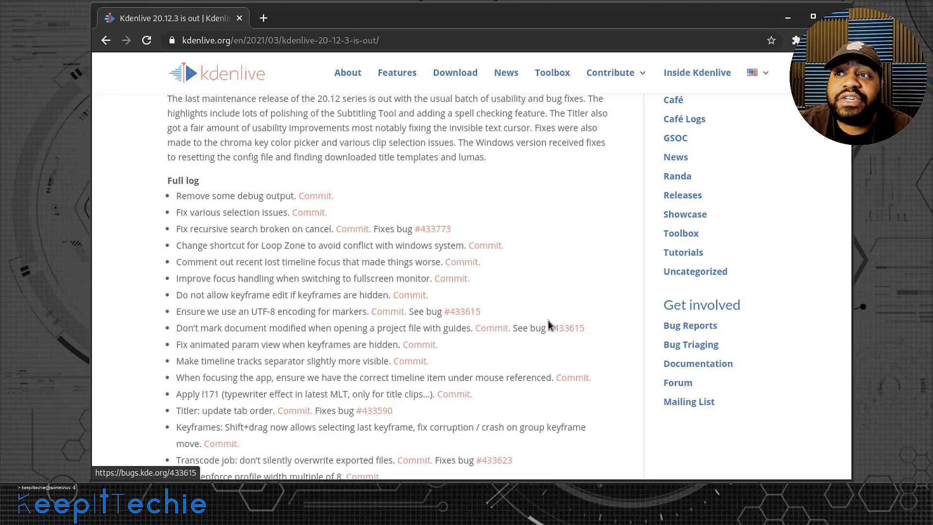
pyautogui.scroll(2, 539, 324)
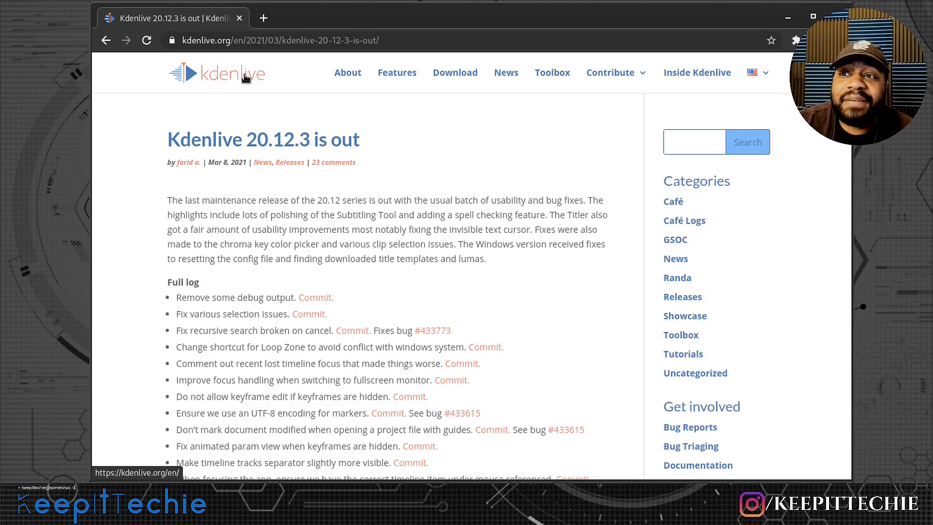
# Open the Kdenlive site's About page and review its introduction, technologies, license and developer sections.
pyautogui.click(346, 74)
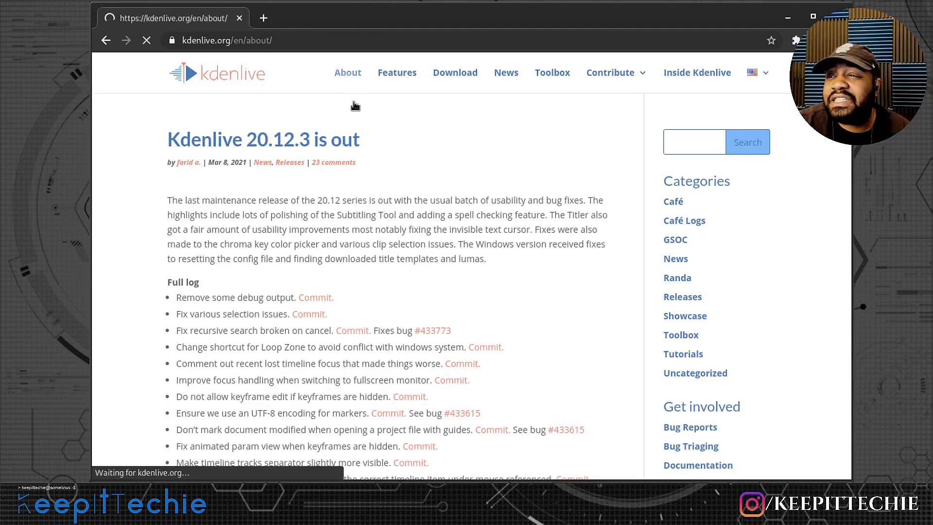
pyautogui.scroll(-6, 415, 165)
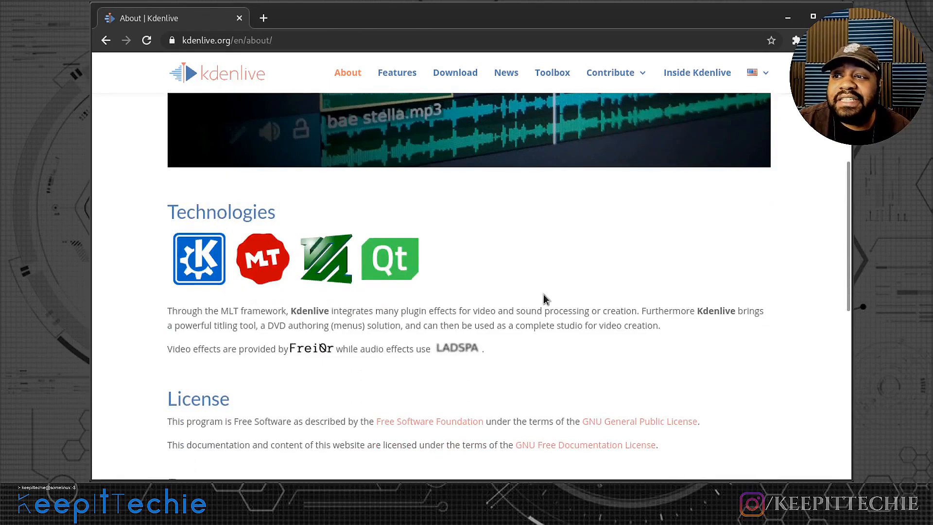
pyautogui.scroll(6, 558, 301)
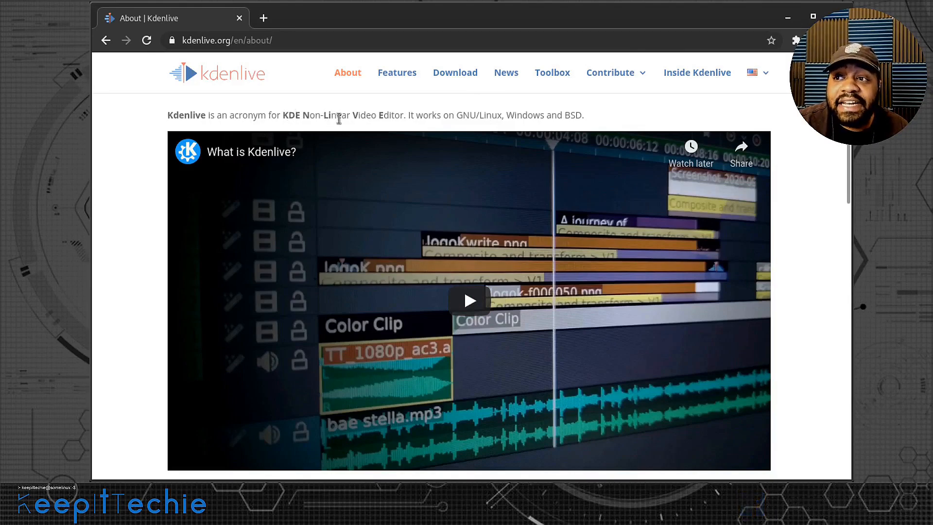
pyautogui.scroll(-5, 478, 160)
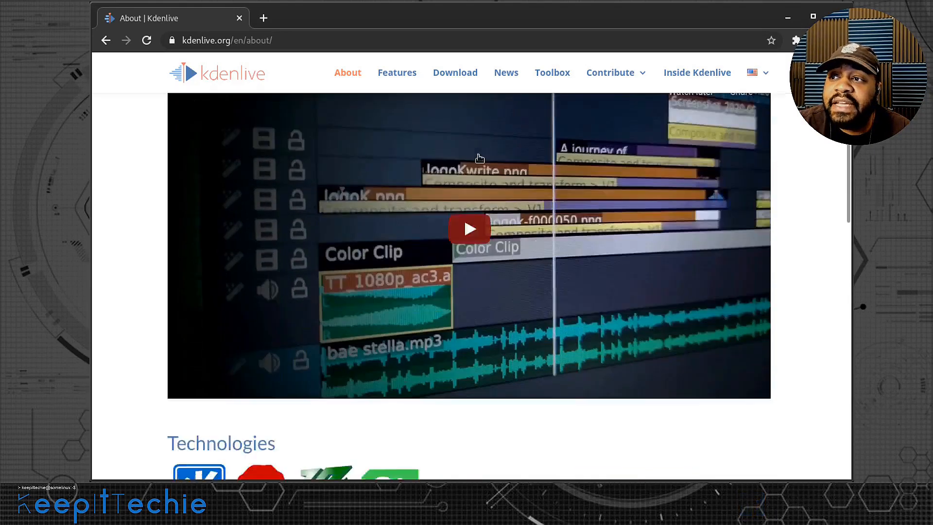
pyautogui.scroll(-5, 486, 150)
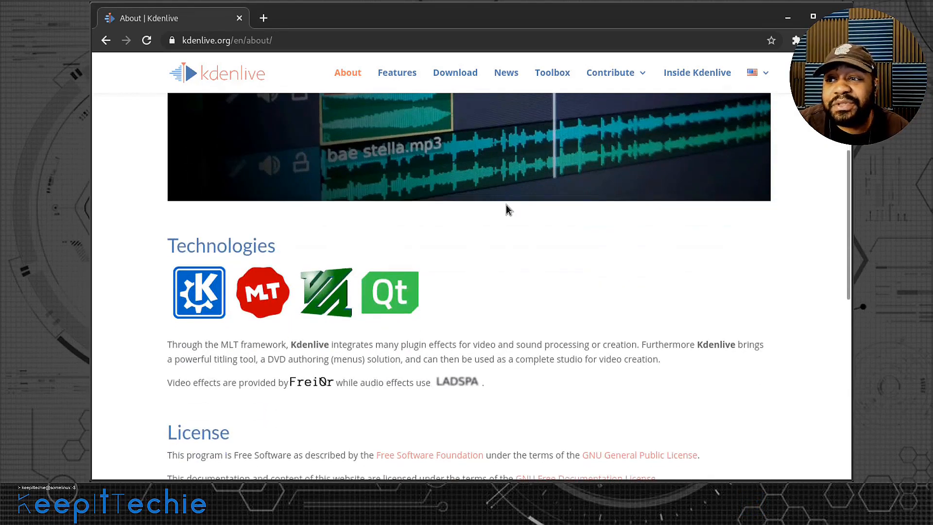
pyautogui.scroll(-12, 507, 223)
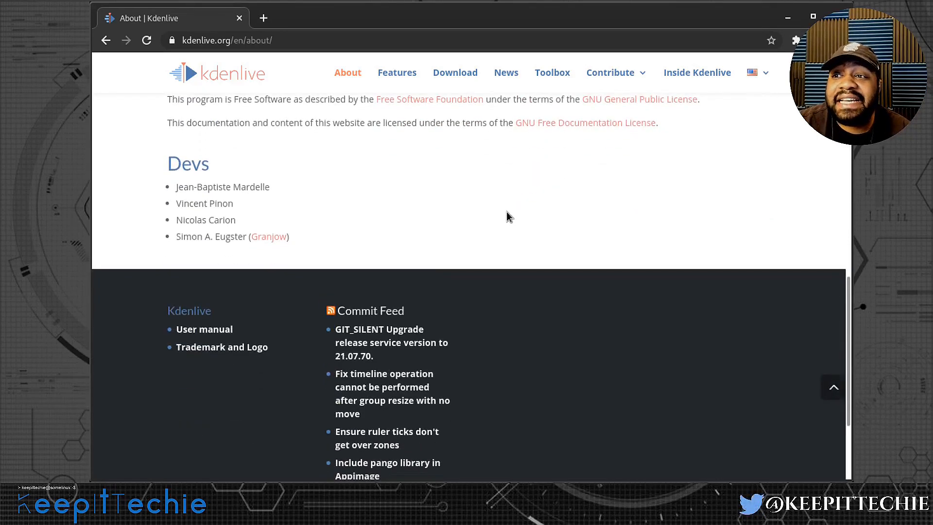
pyautogui.scroll(8, 506, 214)
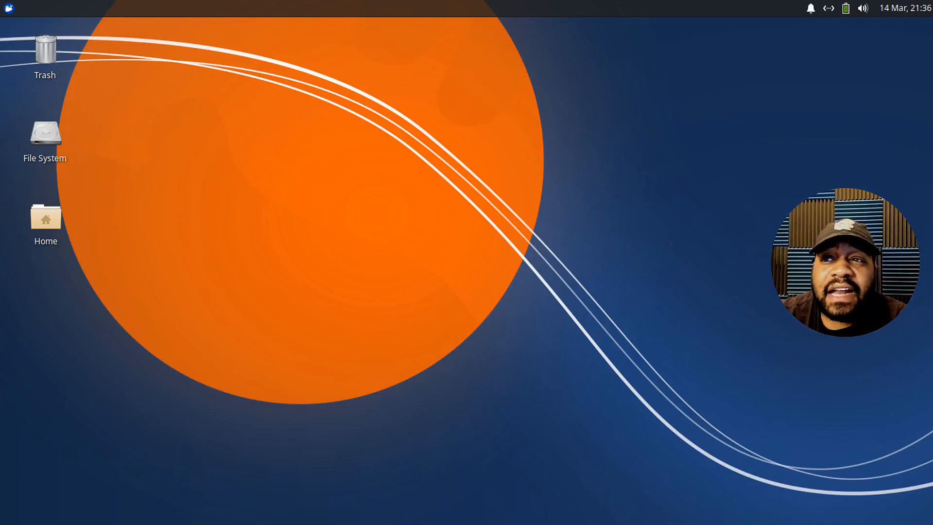
# Launch the Terminal Emulator and enlarge its text by two zoom levels.
pyautogui.click(10, 9)
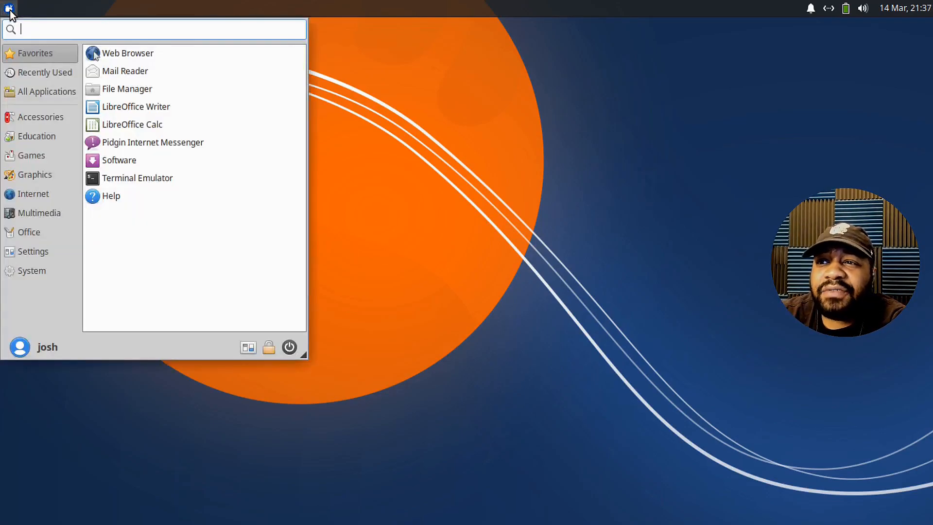
pyautogui.click(135, 178)
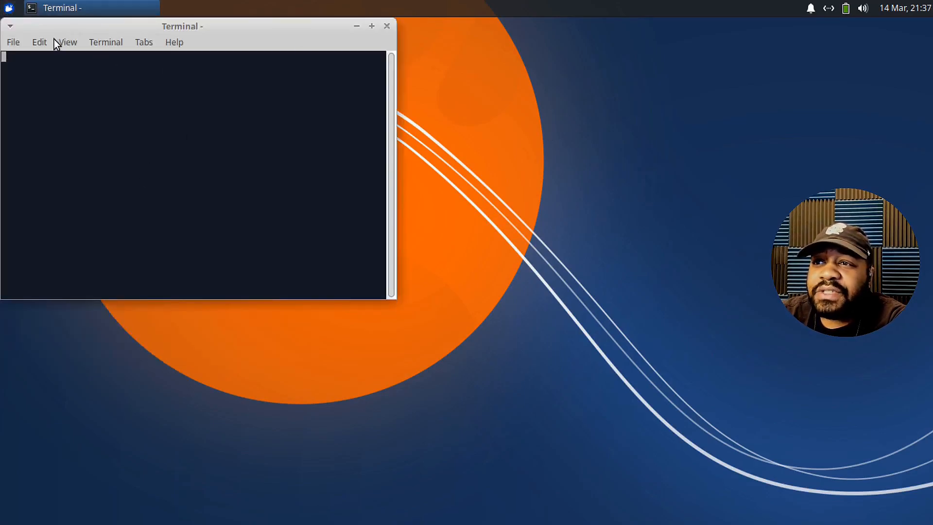
pyautogui.click(59, 44)
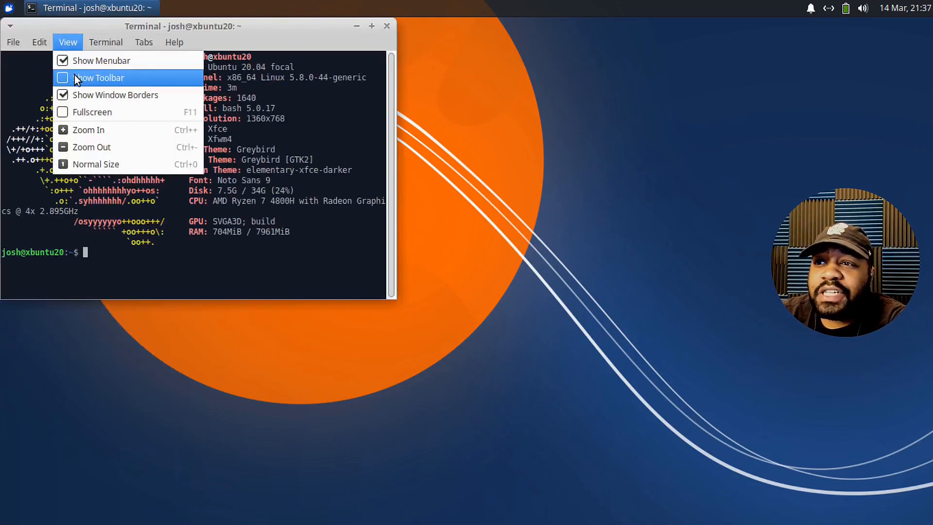
pyautogui.click(91, 128)
pyautogui.click(68, 42)
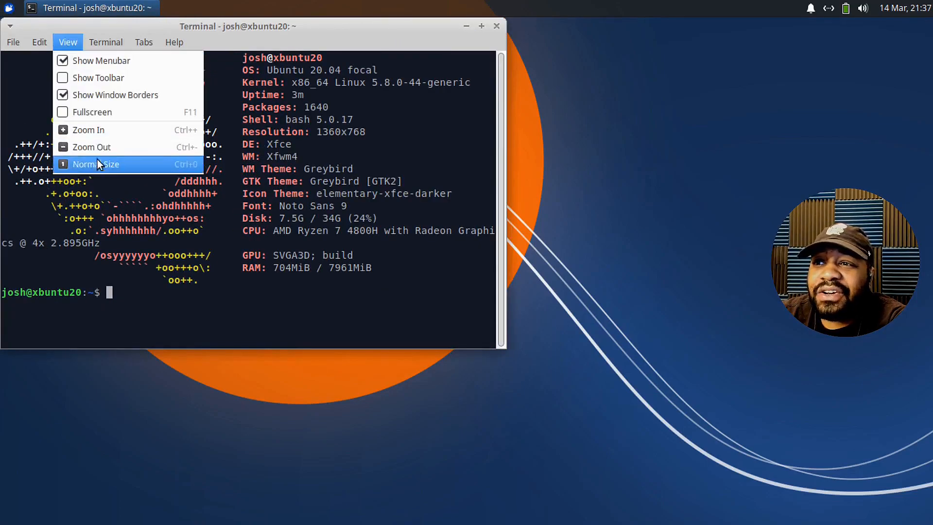
pyautogui.click(108, 132)
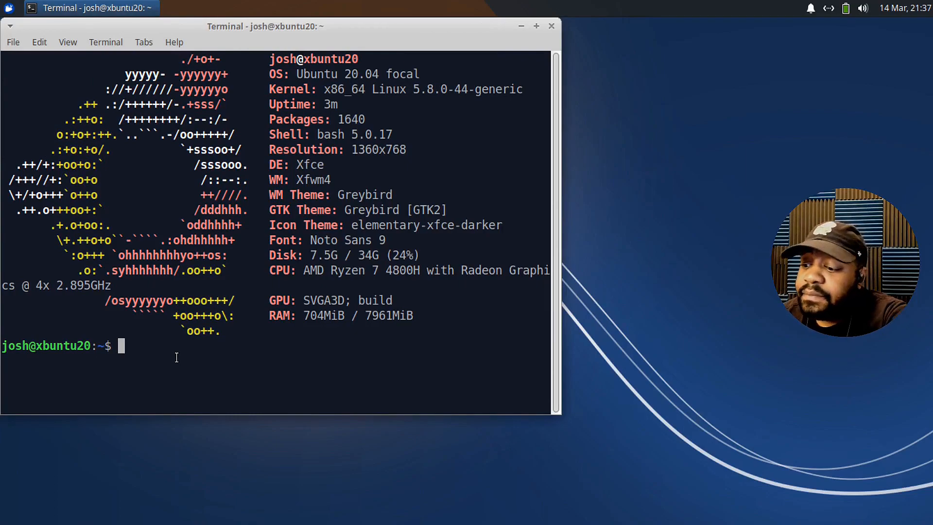
# Refresh the package lists with "sudo apt update", entering the sudo password.
pyautogui.write('sud')
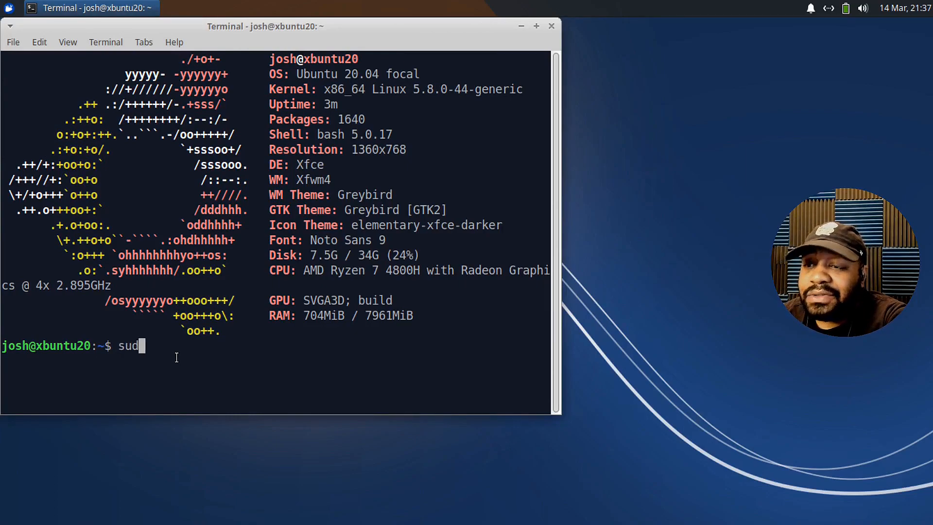
pyautogui.write('o ap')
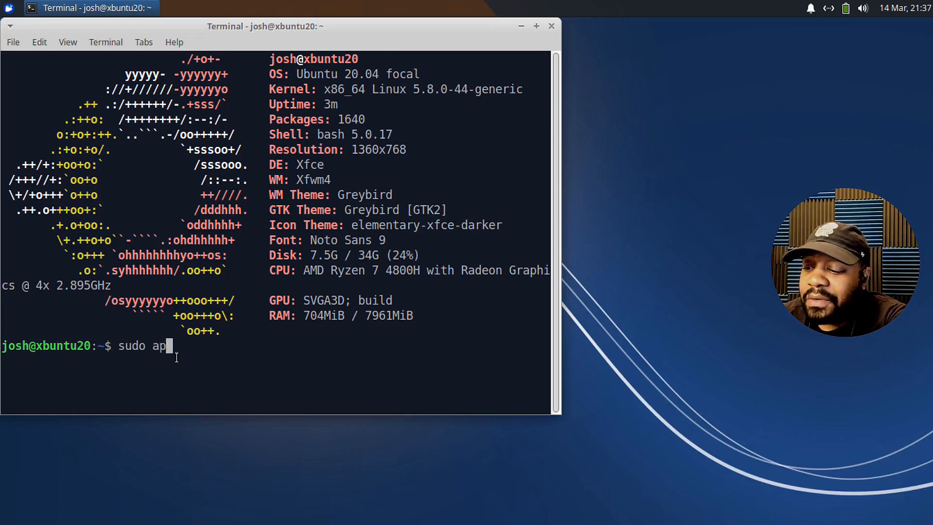
pyautogui.write('t update')
pyautogui.press('Return')
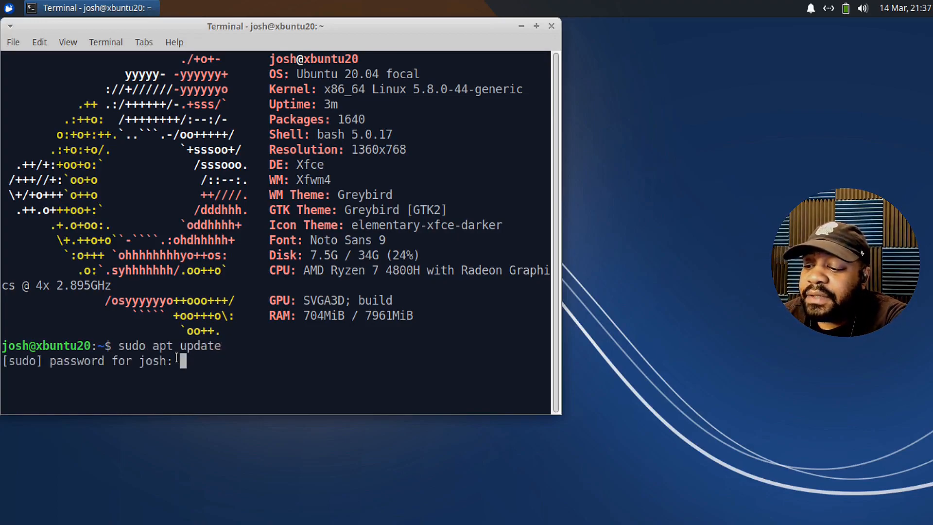
pyautogui.press('Return')
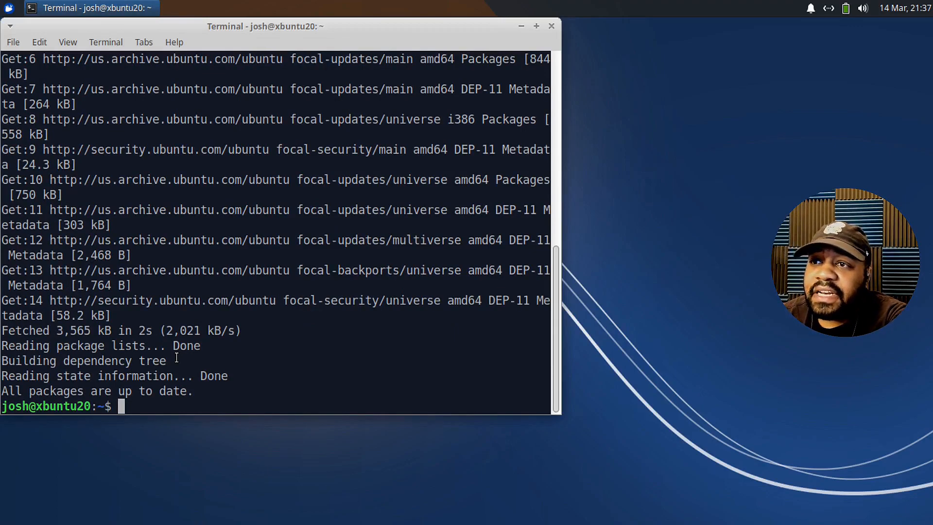
# Install Kdenlive with "sudo apt install kdenlive", listing the matching package names first and accepting the installation with y.
pyautogui.write('sudo')
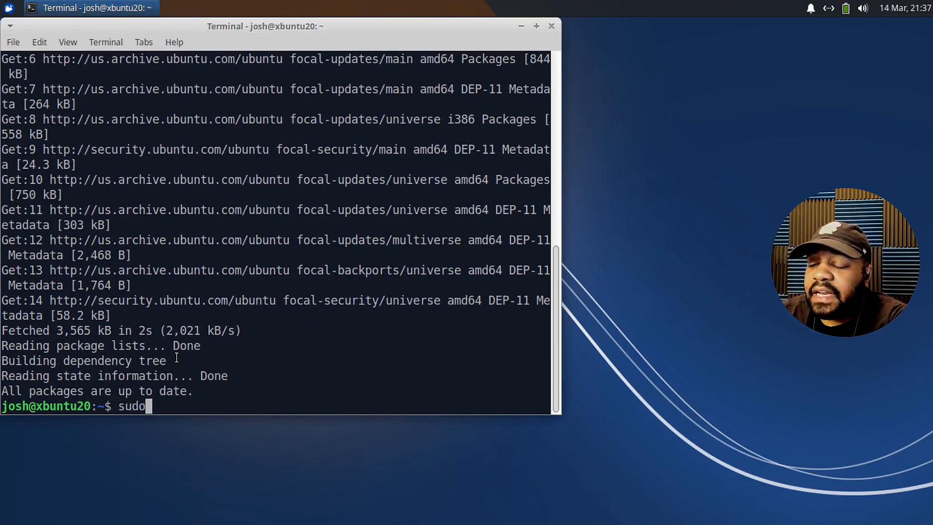
pyautogui.write(' apt ')
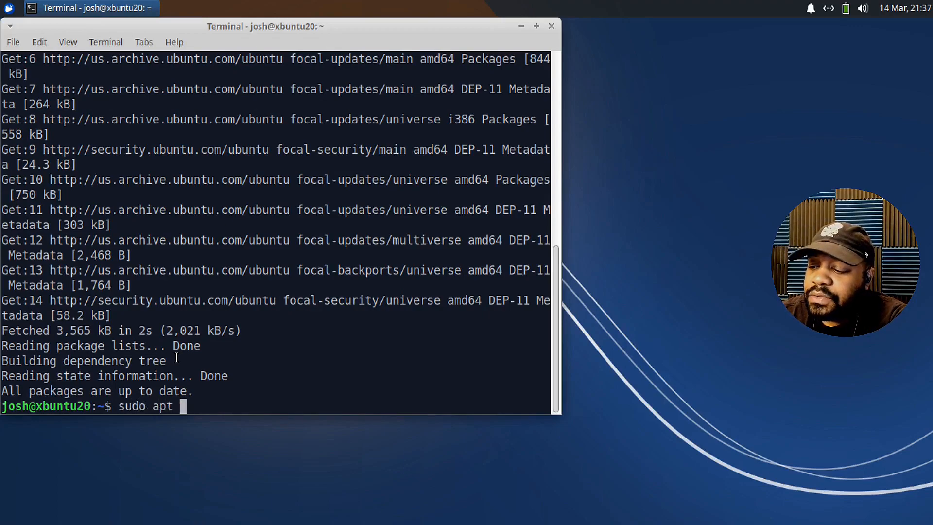
pyautogui.write('install kdenlive')
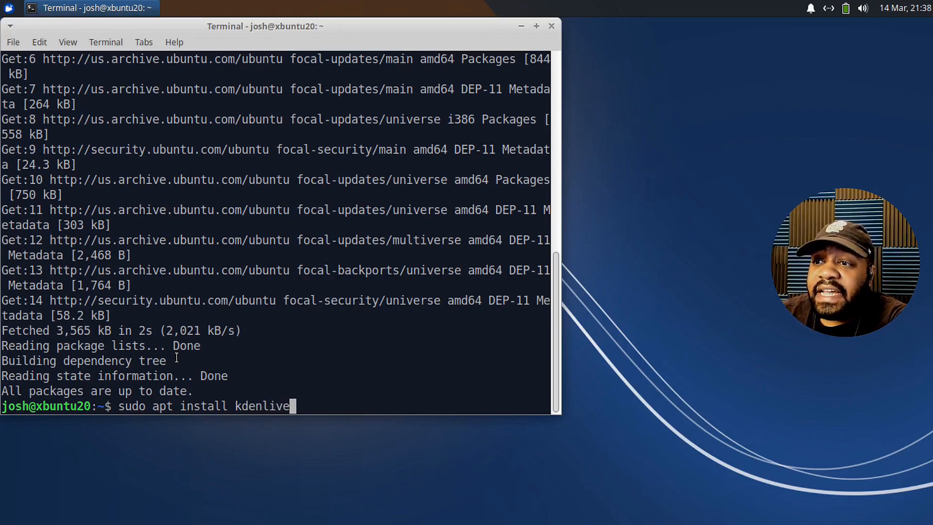
pyautogui.press('Tab')
pyautogui.press('Tab')
pyautogui.press('Tab')
pyautogui.press('Tab')
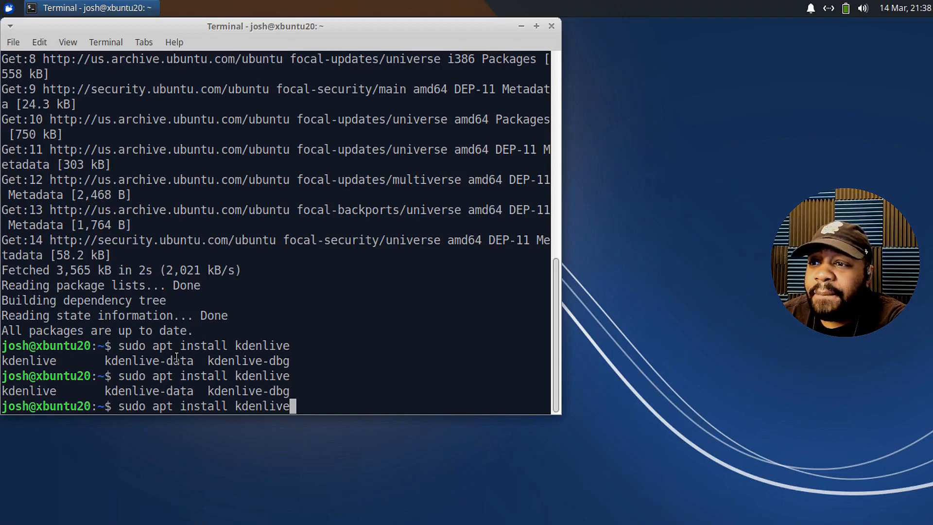
pyautogui.press('Return')
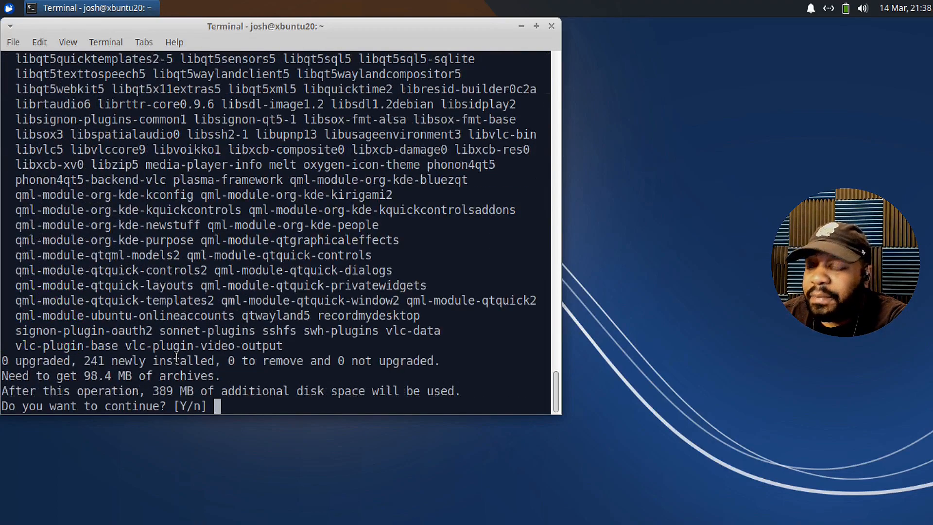
pyautogui.write('y')
pyautogui.press('Return')
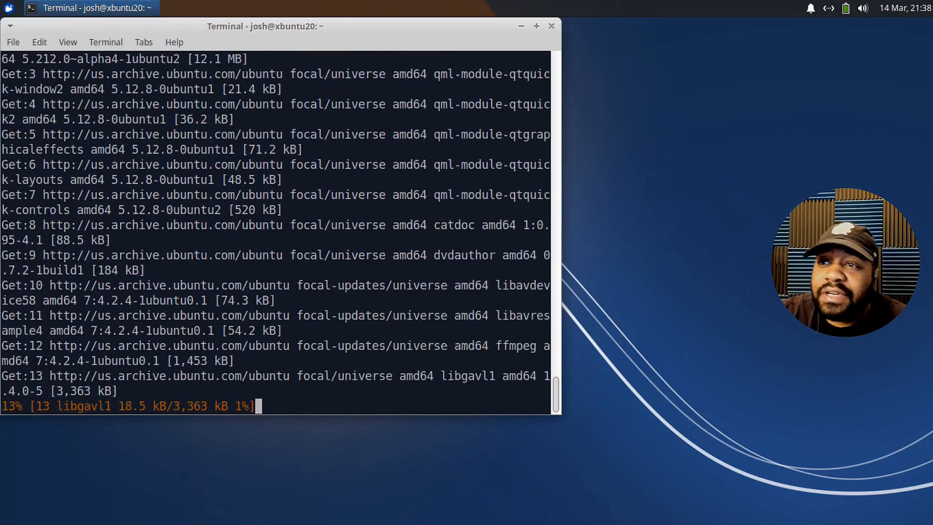
# Launch the Software application, move its window fully into view and keep it in front after checking the terminal's installation progress.
pyautogui.click(8, 7)
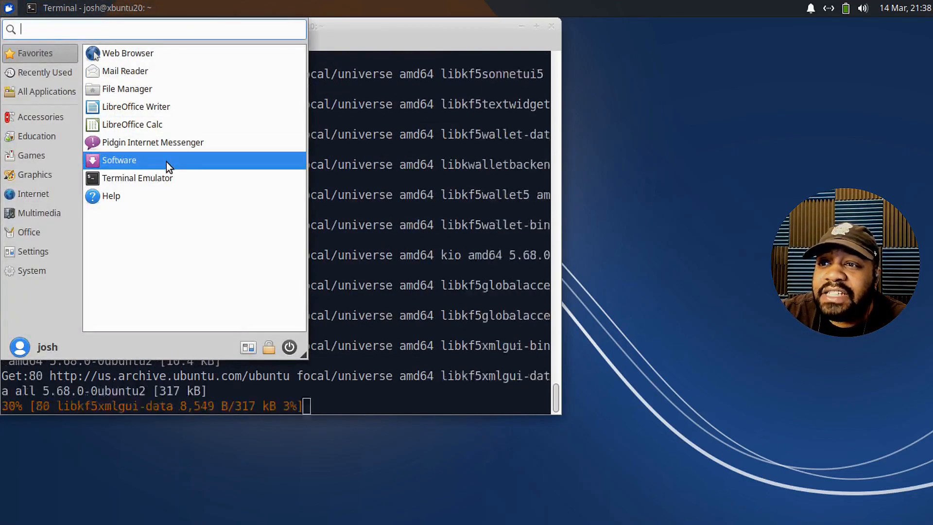
pyautogui.click(166, 161)
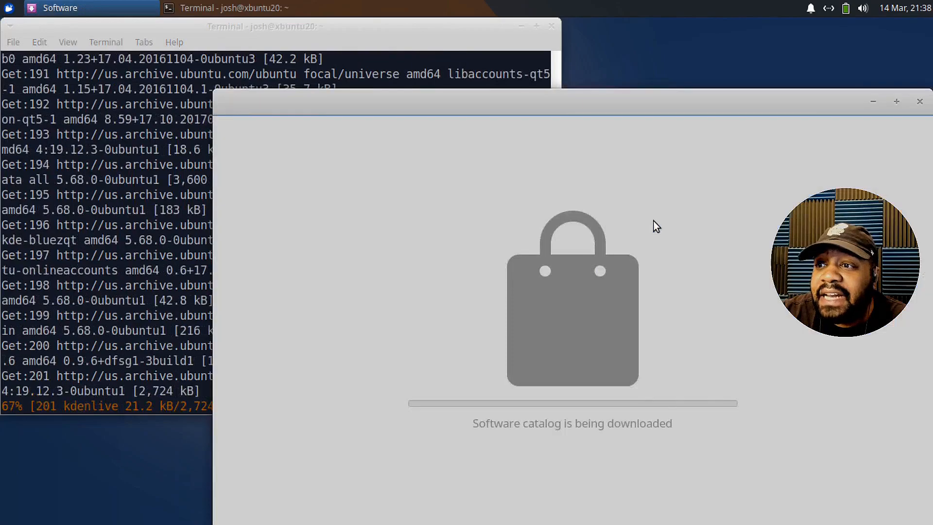
pyautogui.moveTo(618, 106); pyautogui.dragTo(597, 70)
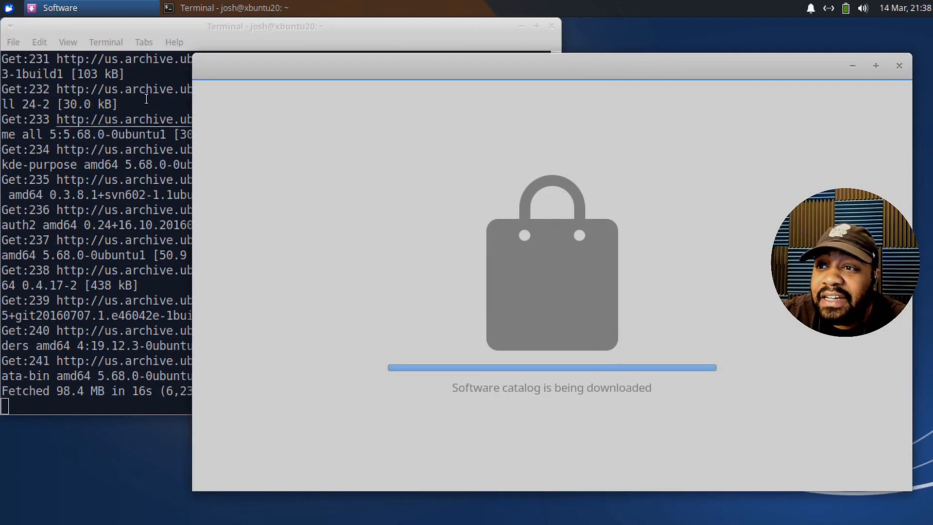
pyautogui.click(171, 28)
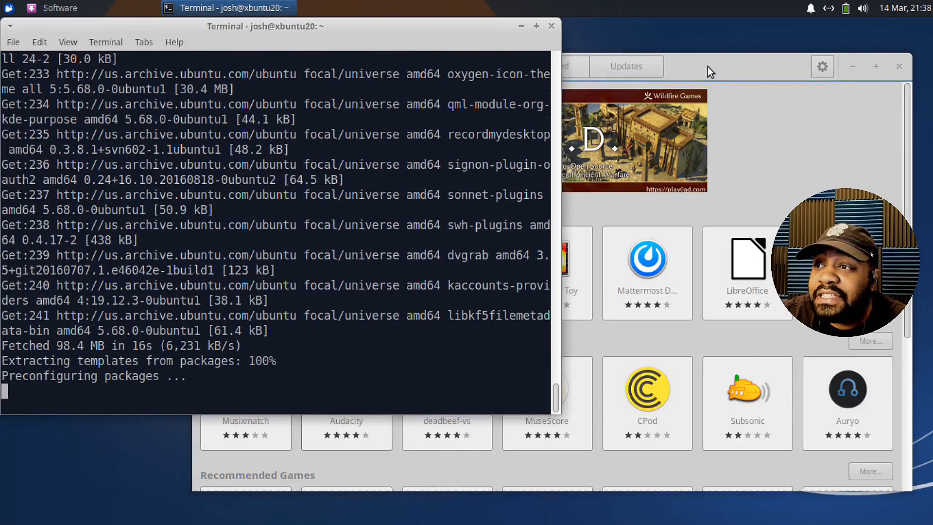
pyautogui.click(707, 68)
# Search the software catalog for "kdenlive".
pyautogui.click(207, 66)
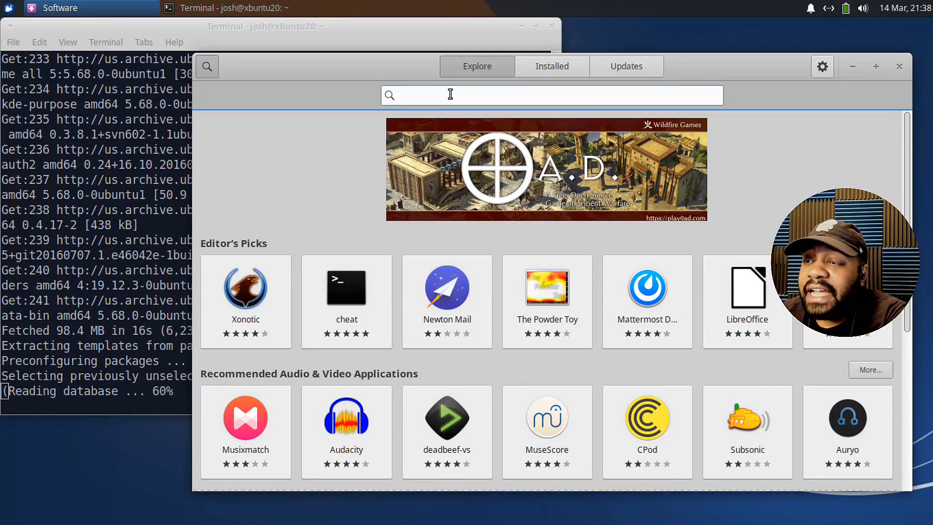
pyautogui.write('kden')
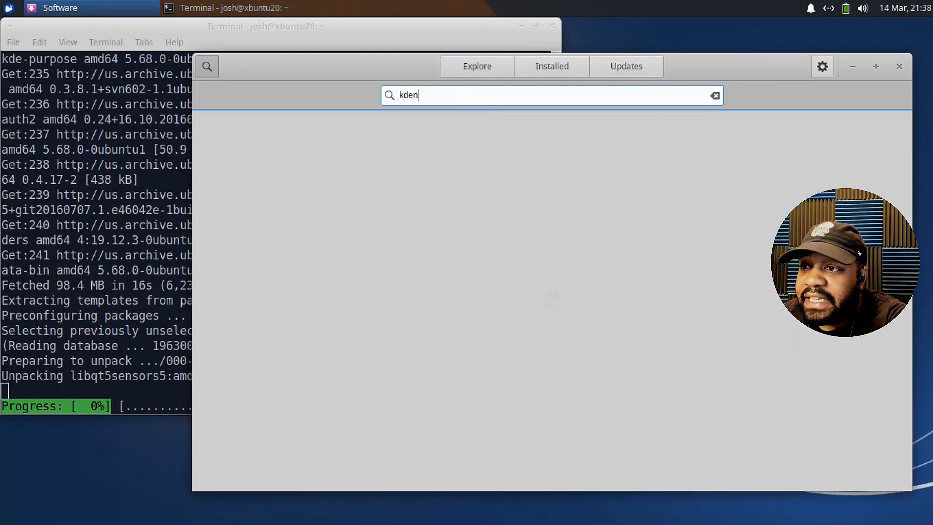
pyautogui.write('live')
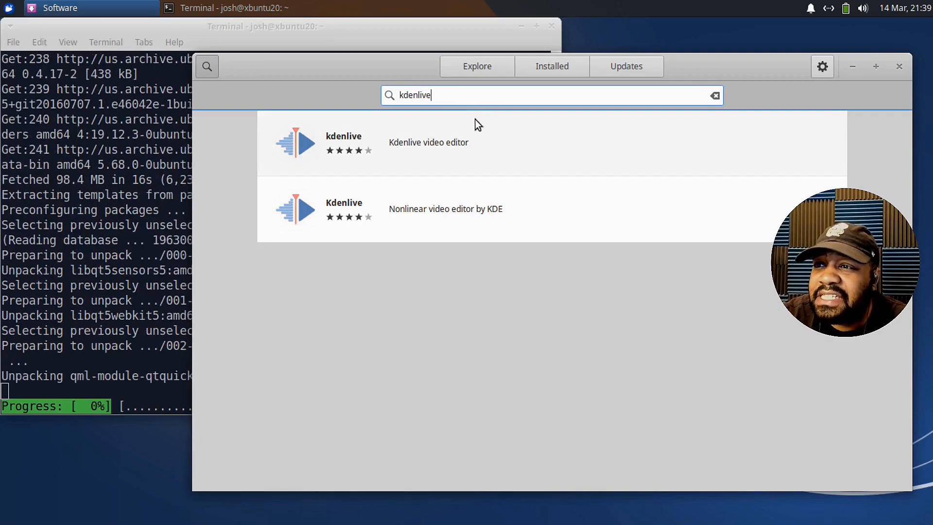
# Open the "Kdenlive video editor" result and examine its description, version, source and download size.
pyautogui.click(520, 147)
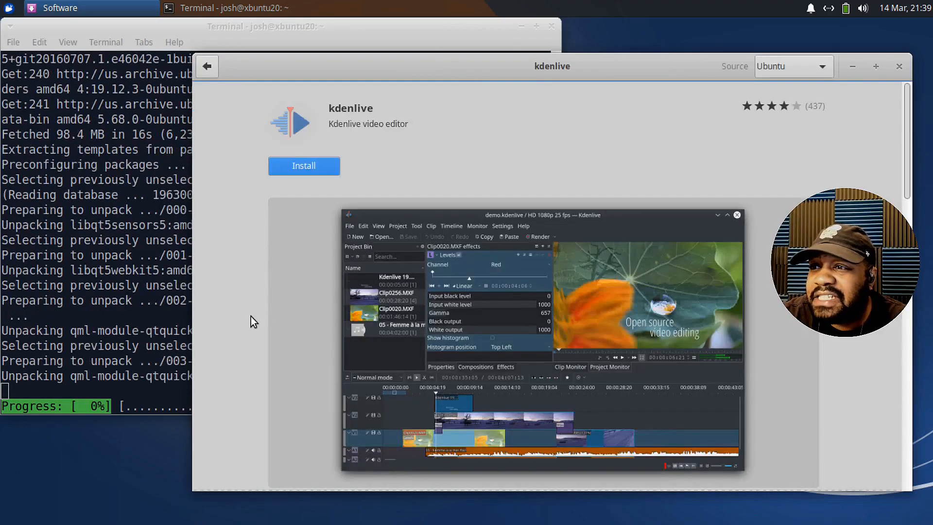
pyautogui.scroll(-5, 250, 322)
pyautogui.scroll(-3, 251, 317)
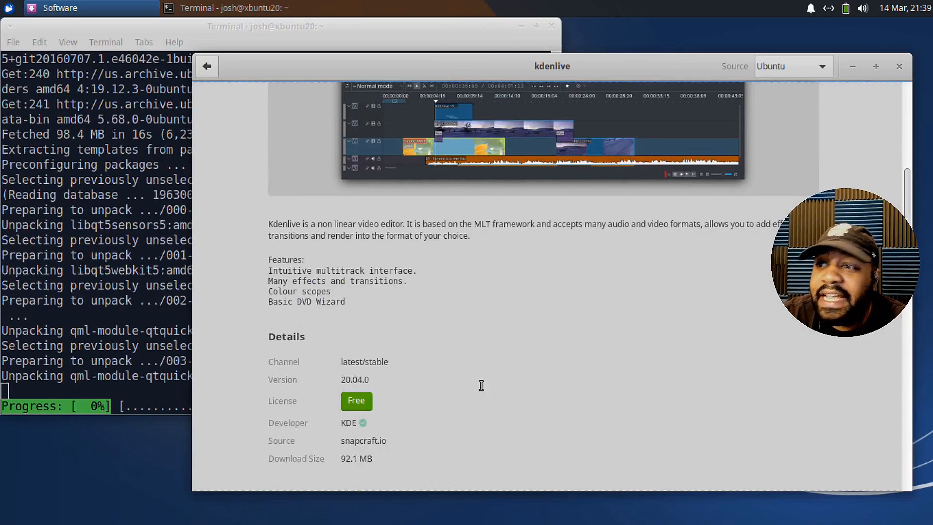
# Open the "Nonlinear video editor by KDE" result, examine its description, version, source and download size, and return to the search results.
pyautogui.scroll(10, 461, 423)
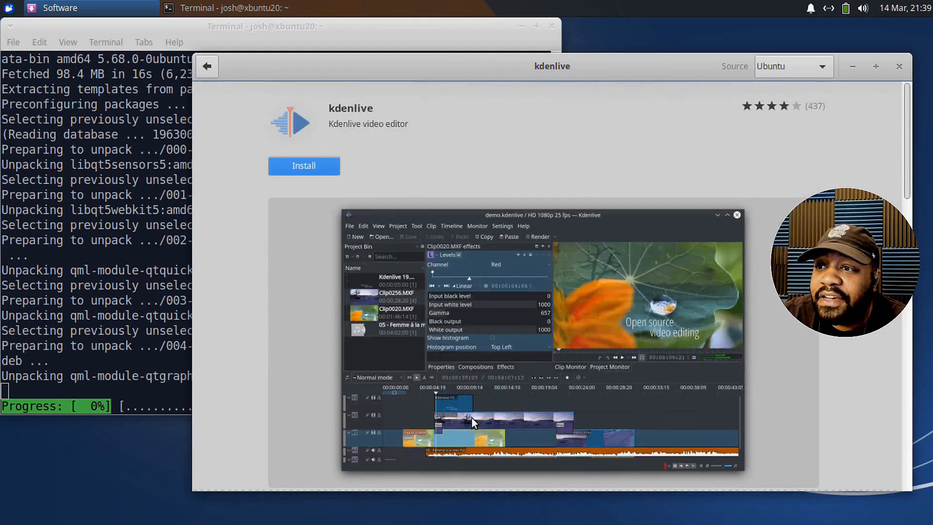
pyautogui.click(208, 69)
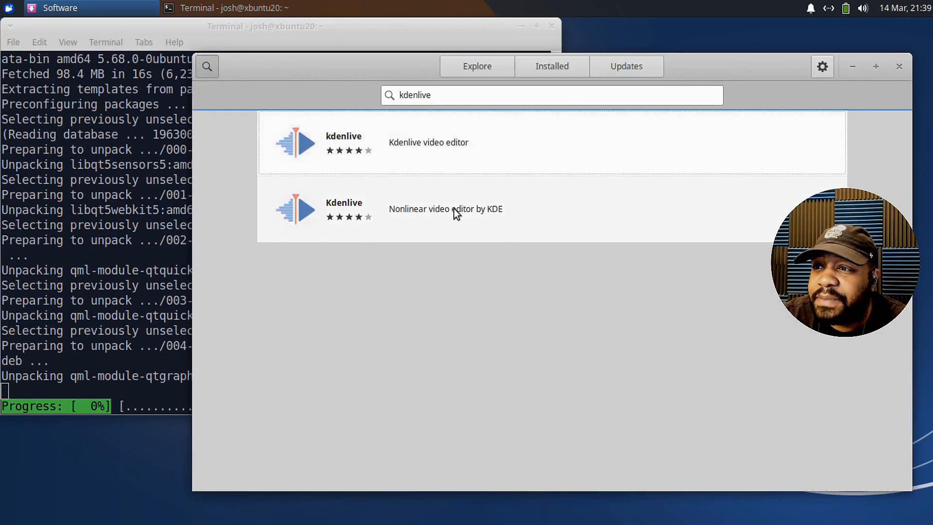
pyautogui.click(454, 208)
pyautogui.scroll(-5, 486, 274)
pyautogui.scroll(1, 403, 245)
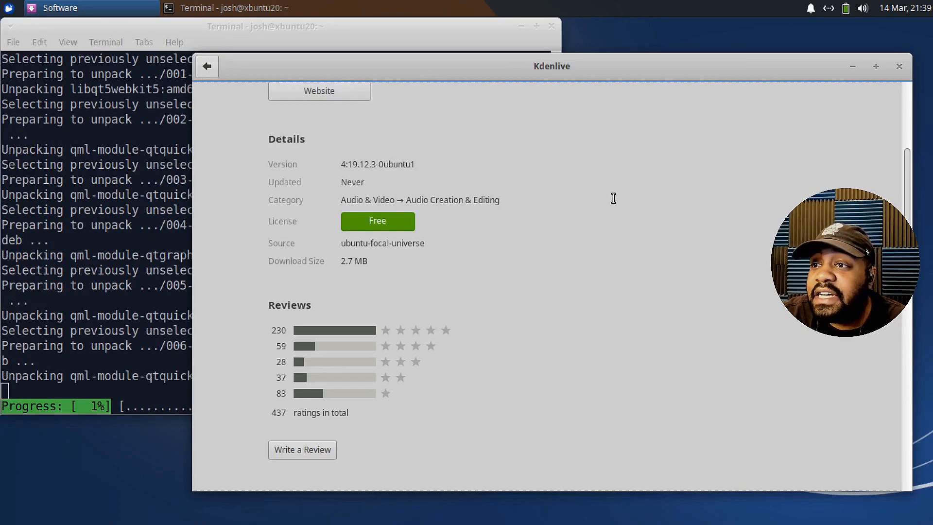
pyautogui.scroll(4, 611, 199)
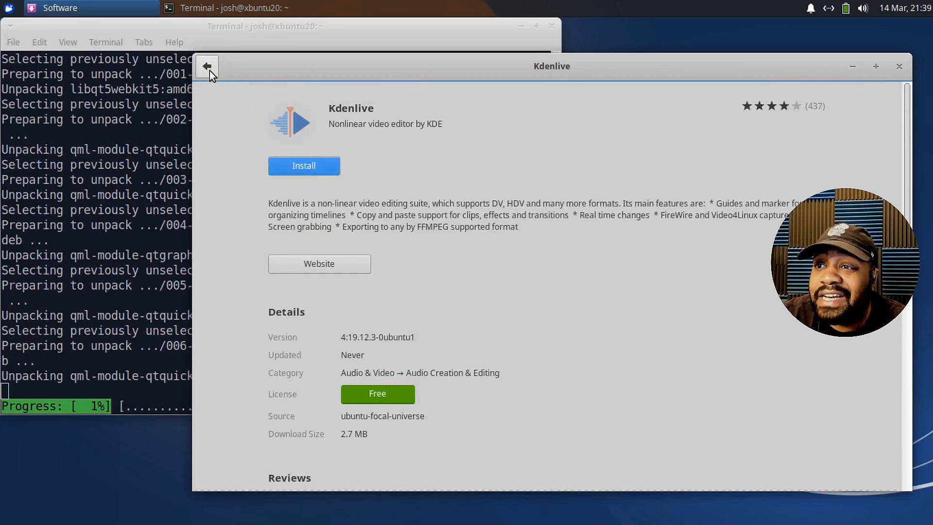
pyautogui.click(207, 67)
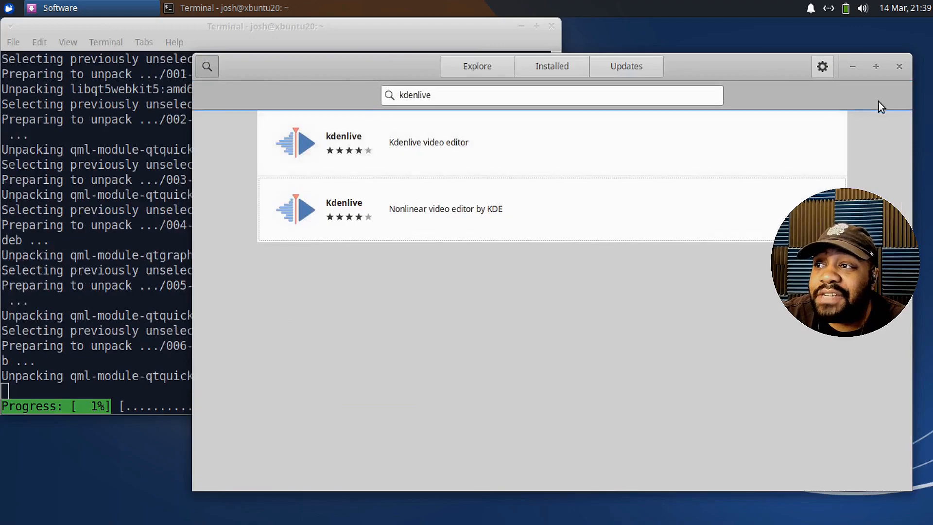
# Close the Software application and end the terminal session with the "exit" command.
pyautogui.click(899, 67)
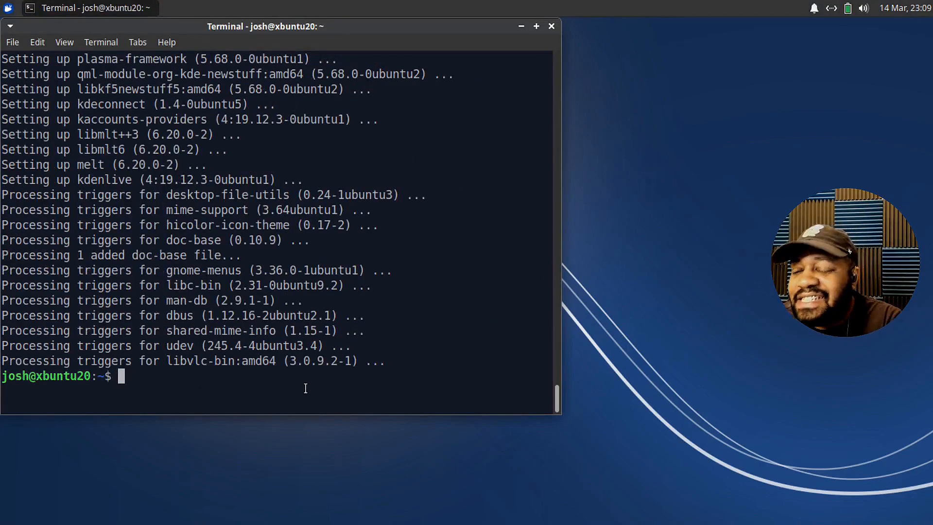
pyautogui.write('exit')
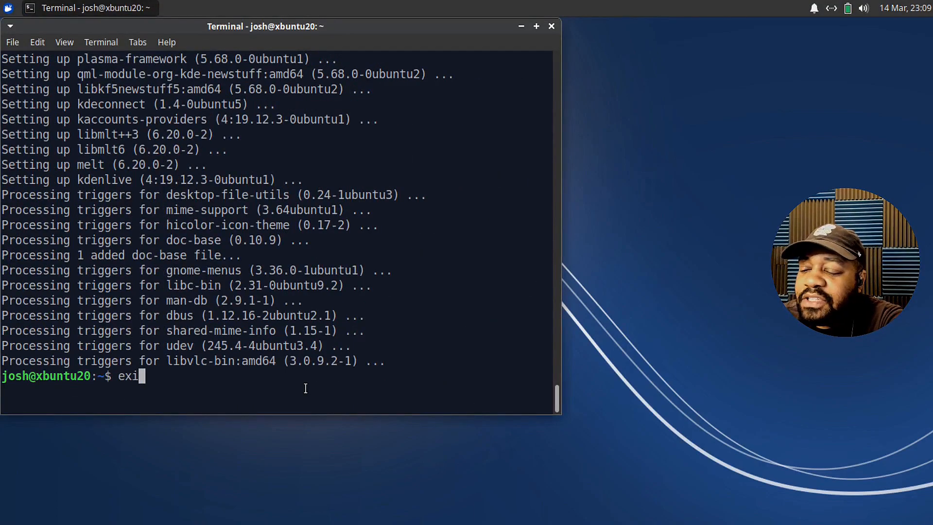
pyautogui.press('Return')
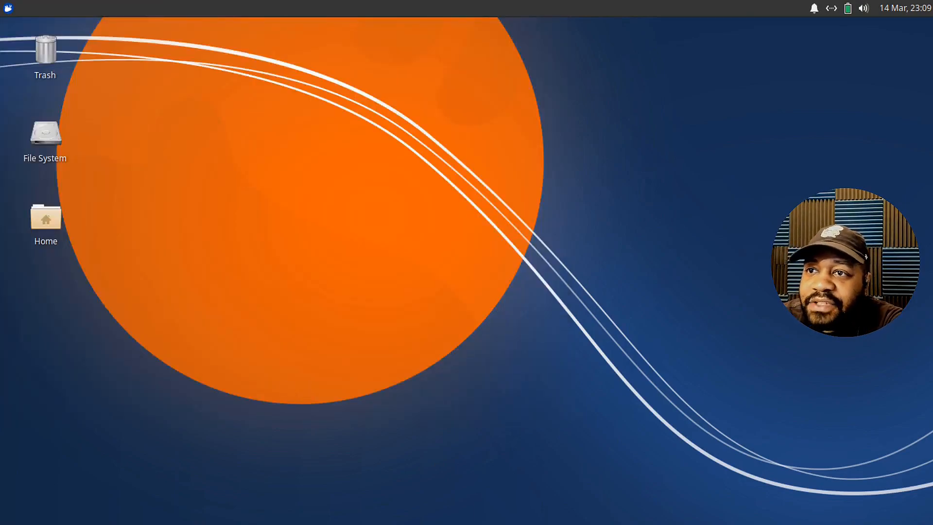
# Find Kdenlive among the installed applications by searching for "kden" and launch it.
pyautogui.click(8, 8)
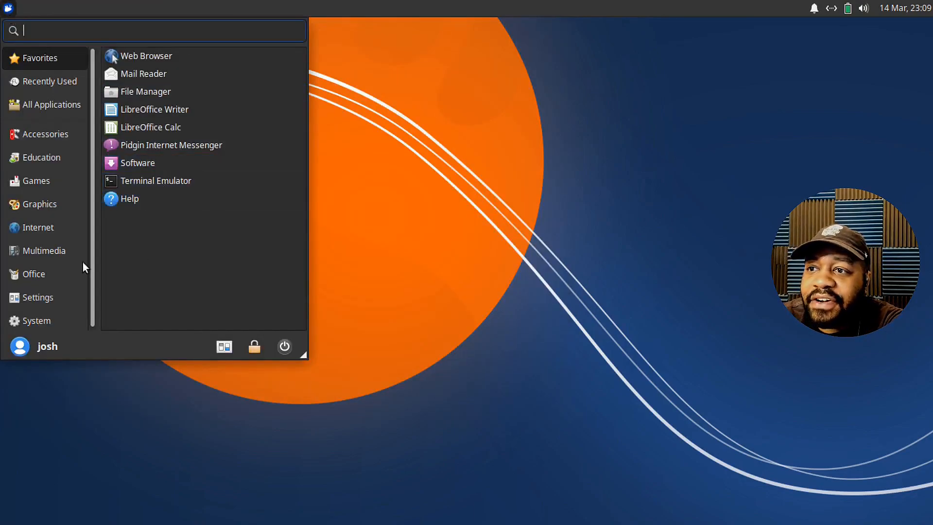
pyautogui.write('kden')
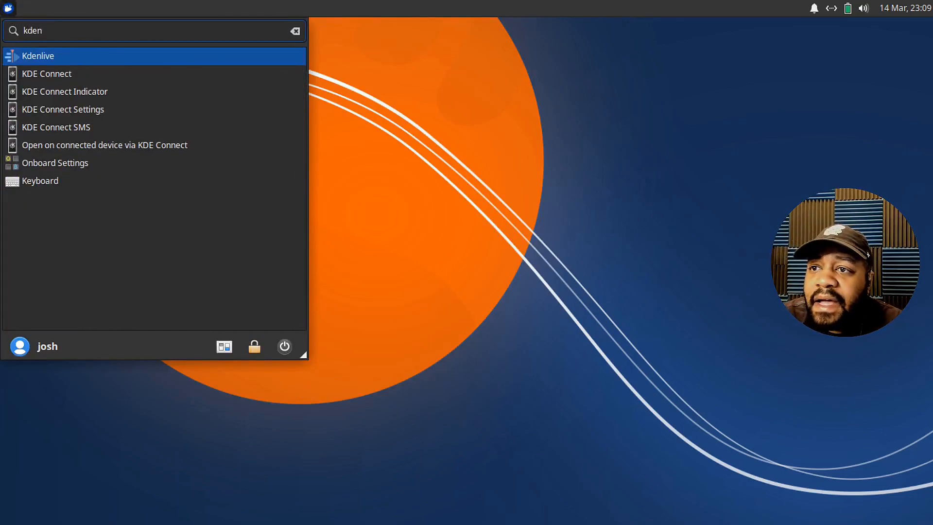
pyautogui.click(87, 56)
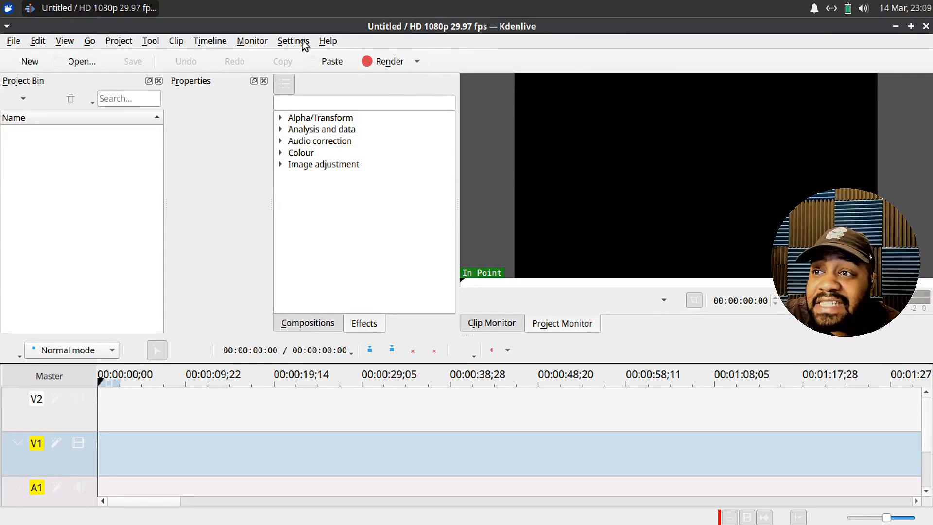
pyautogui.click(289, 41)
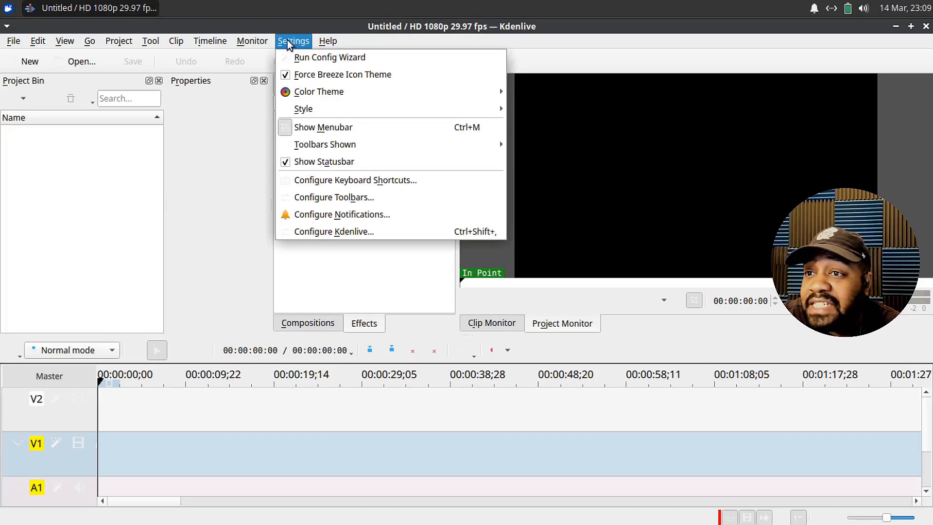
pyautogui.click(79, 196)
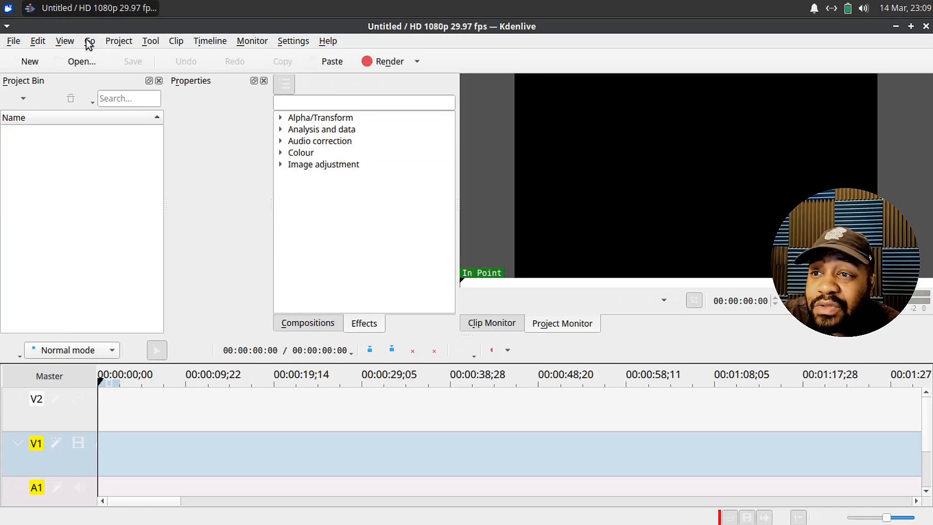
pyautogui.click(14, 42)
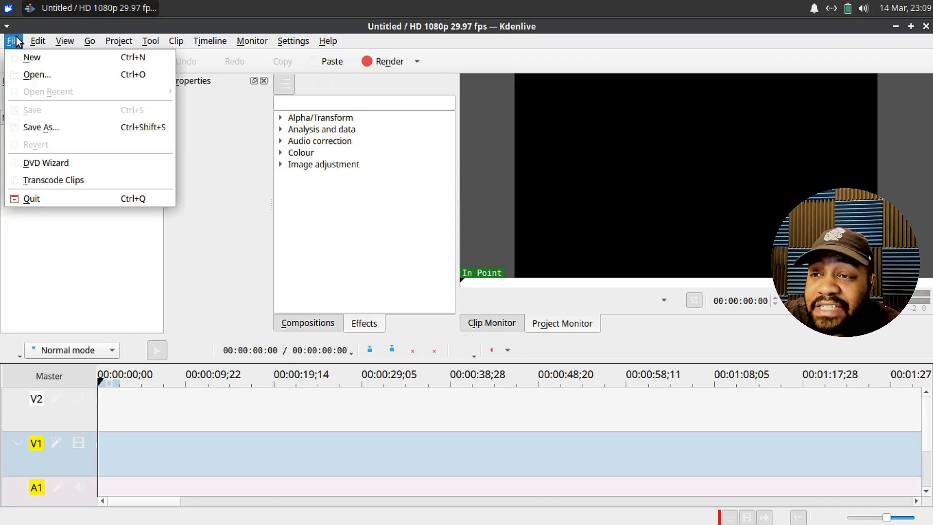
pyautogui.moveTo(40, 41)
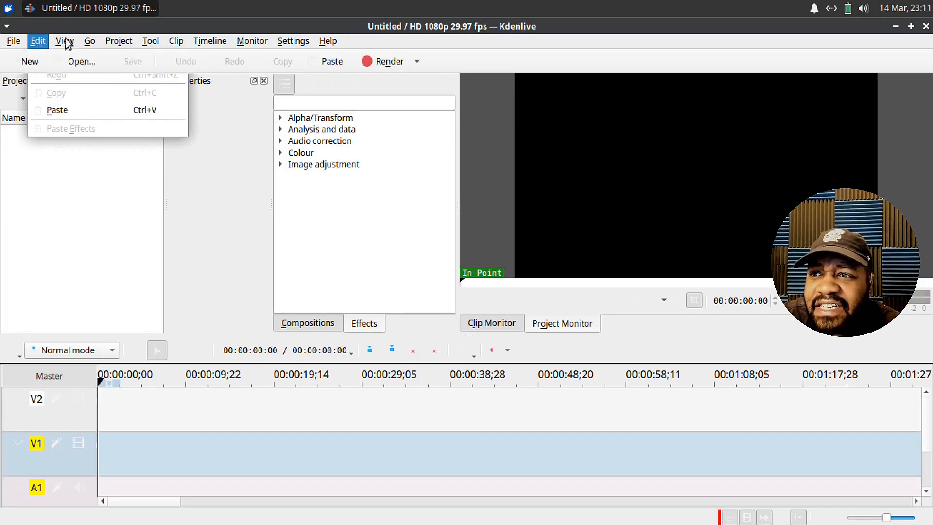
# Show the Audio Mixer in the workspace and hide it again.
pyautogui.moveTo(73, 42)
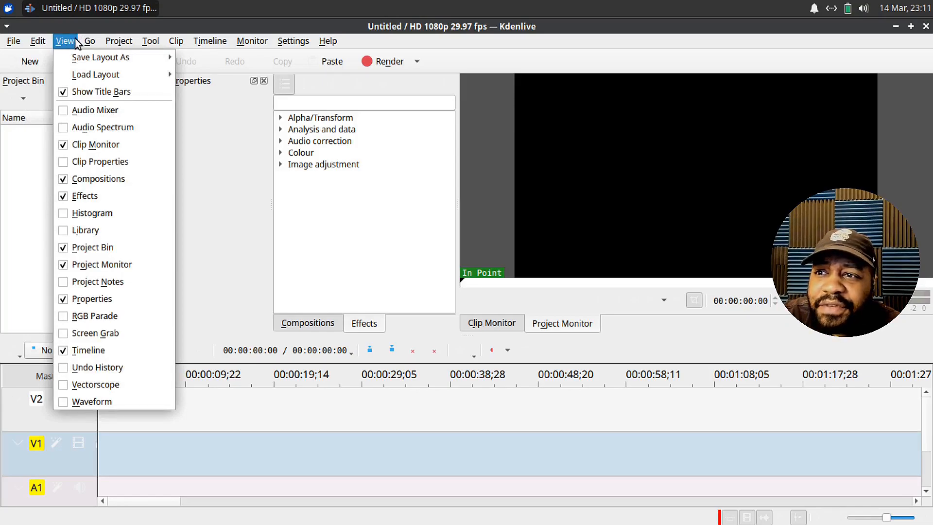
pyautogui.click(67, 111)
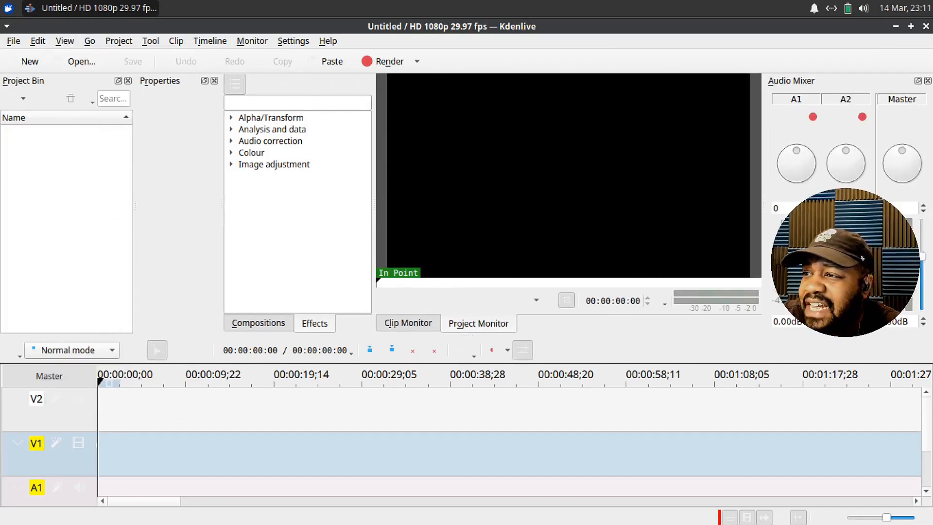
pyautogui.click(68, 42)
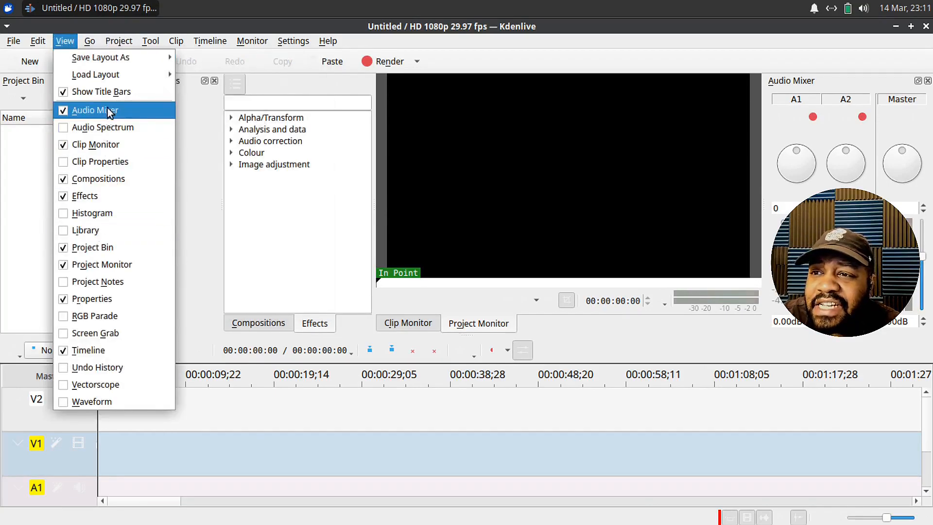
pyautogui.click(63, 112)
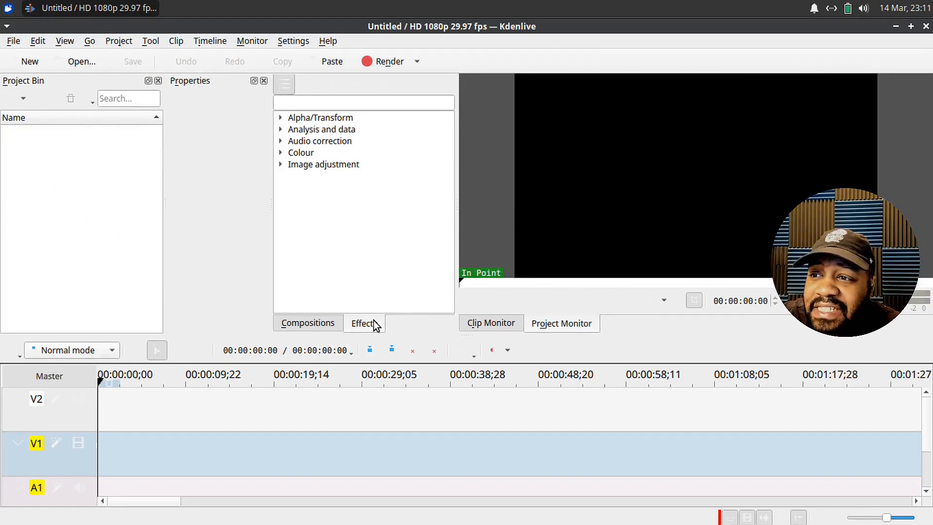
# View the list of compositions, return to the effects list, and widen the Effects and Properties areas of the workspace.
pyautogui.click(314, 324)
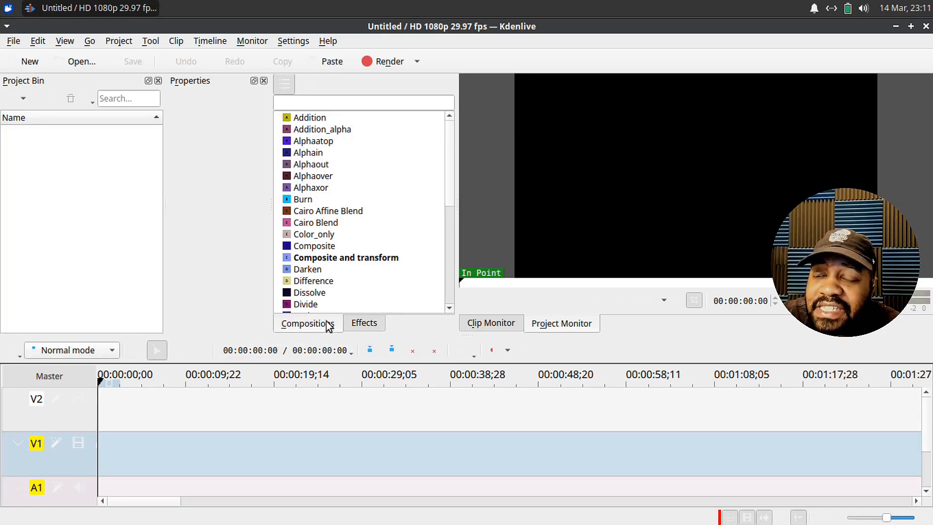
pyautogui.click(366, 328)
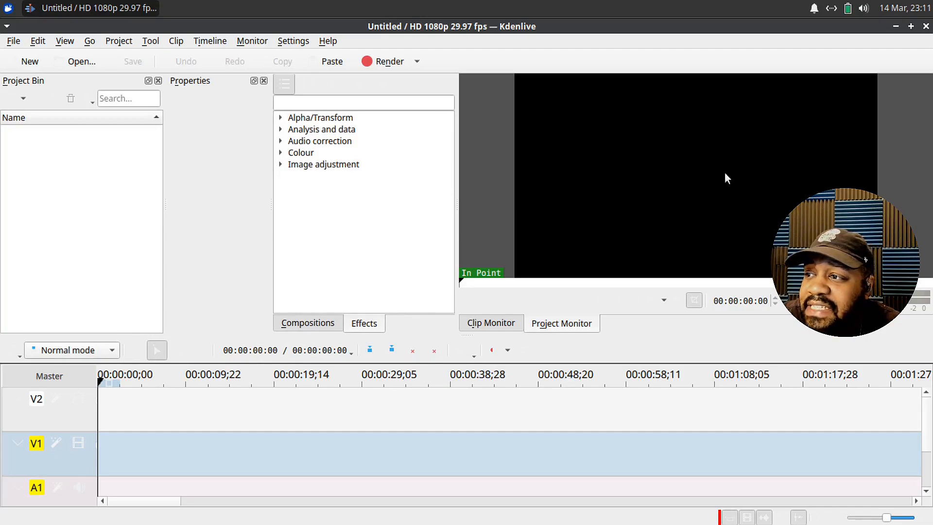
pyautogui.moveTo(456, 195); pyautogui.dragTo(590, 192)
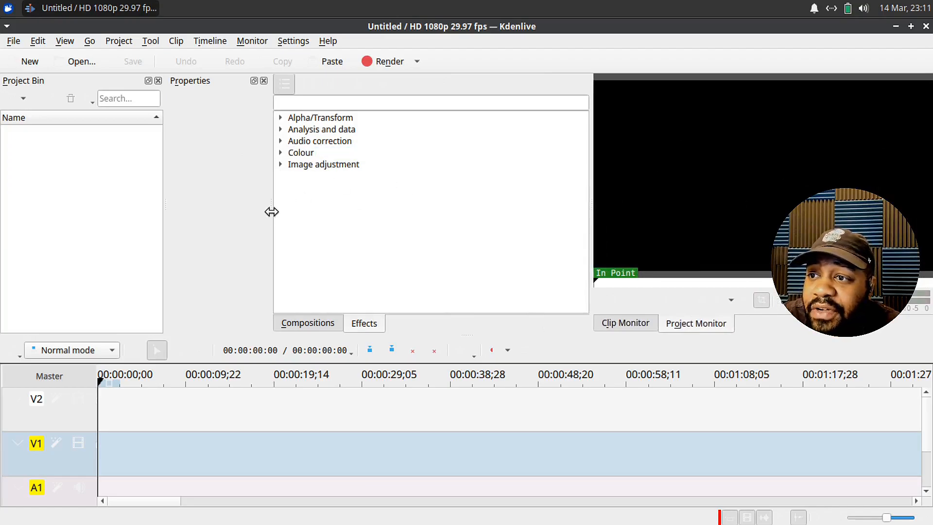
pyautogui.moveTo(270, 211); pyautogui.dragTo(306, 208)
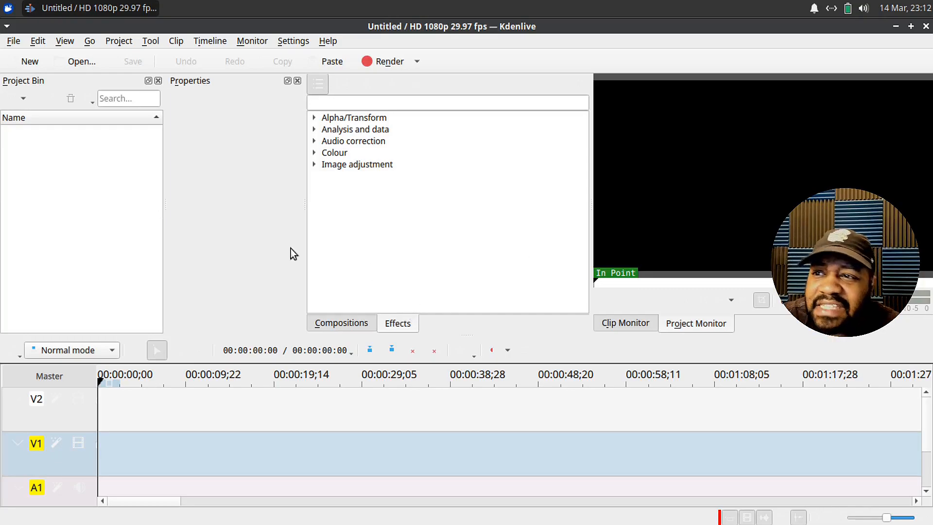
# Open the project settings, examine the Full HD 1080 and other video profile presets, and cancel the dialog.
pyautogui.click(93, 41)
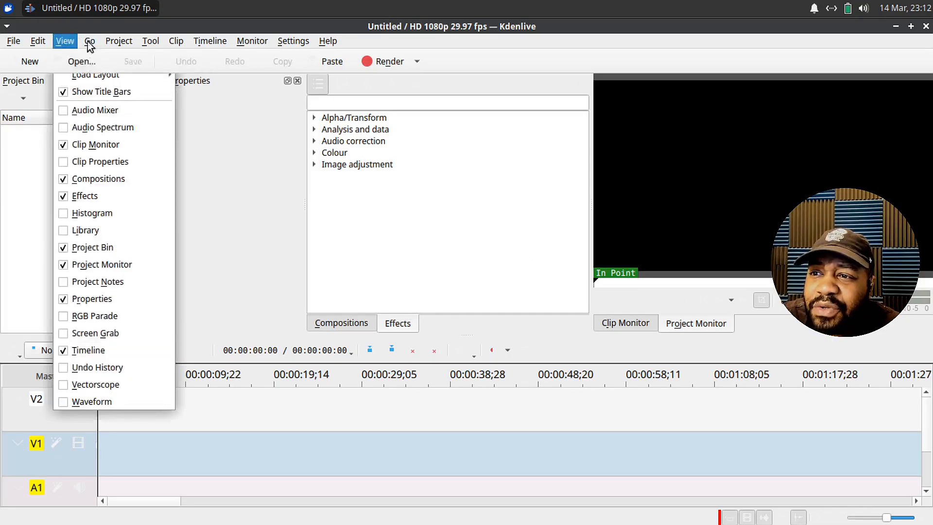
pyautogui.moveTo(110, 41)
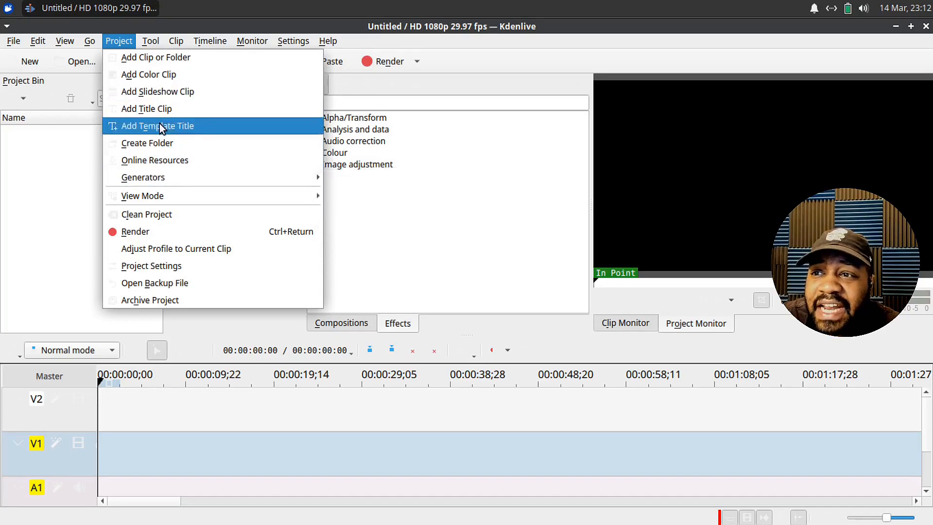
pyautogui.moveTo(169, 169)
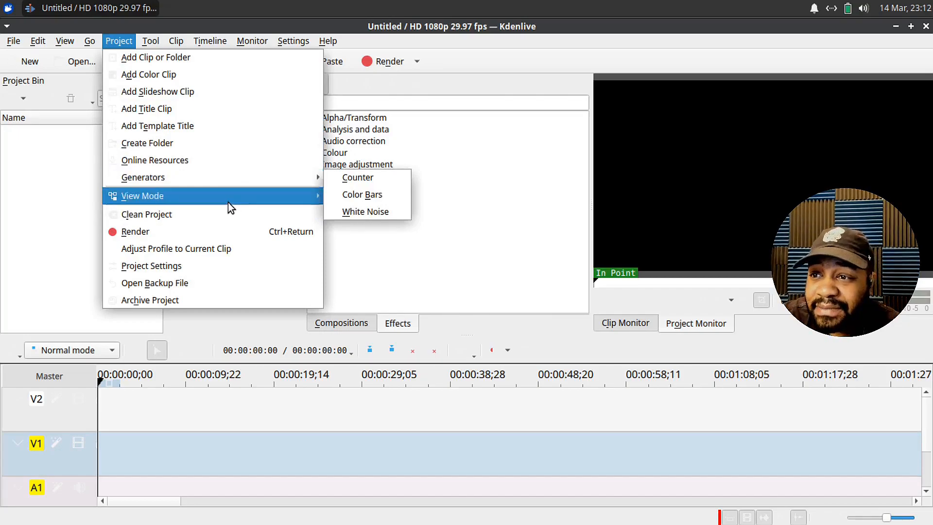
pyautogui.moveTo(234, 197)
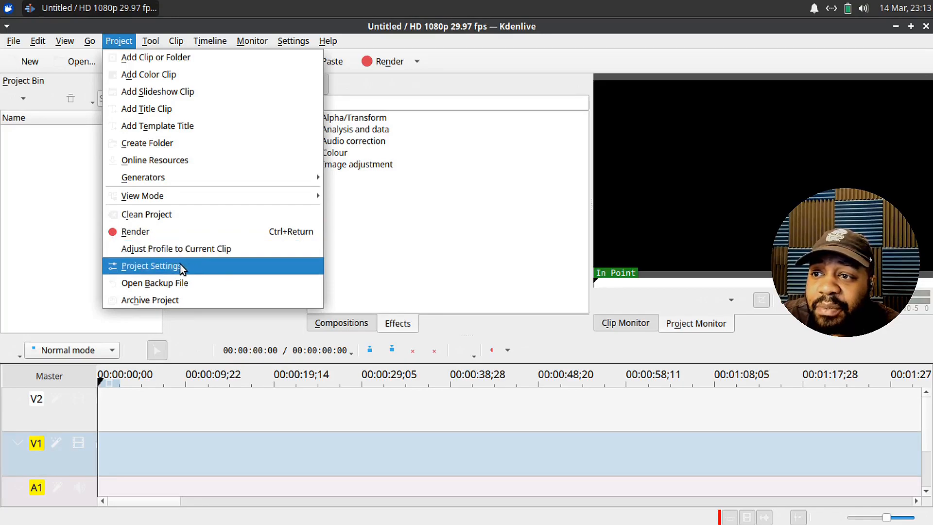
pyautogui.click(192, 264)
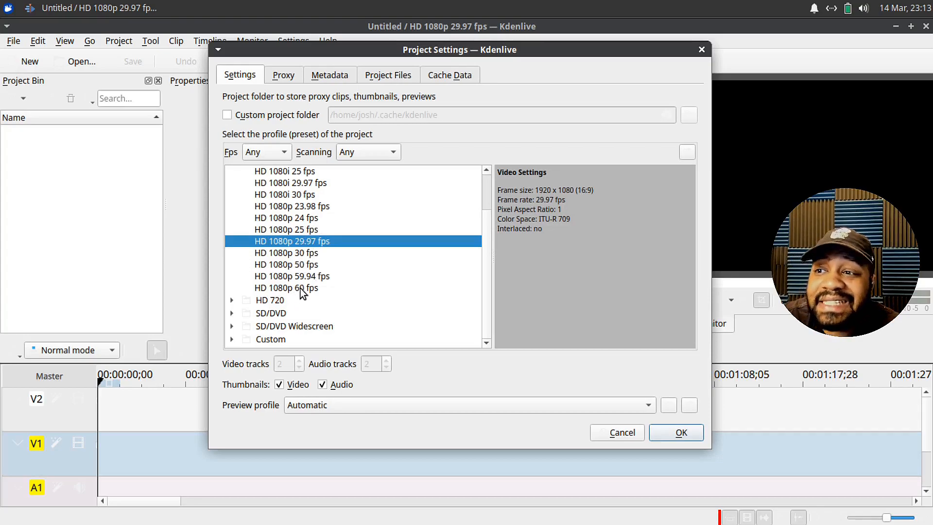
pyautogui.scroll(2, 324, 277)
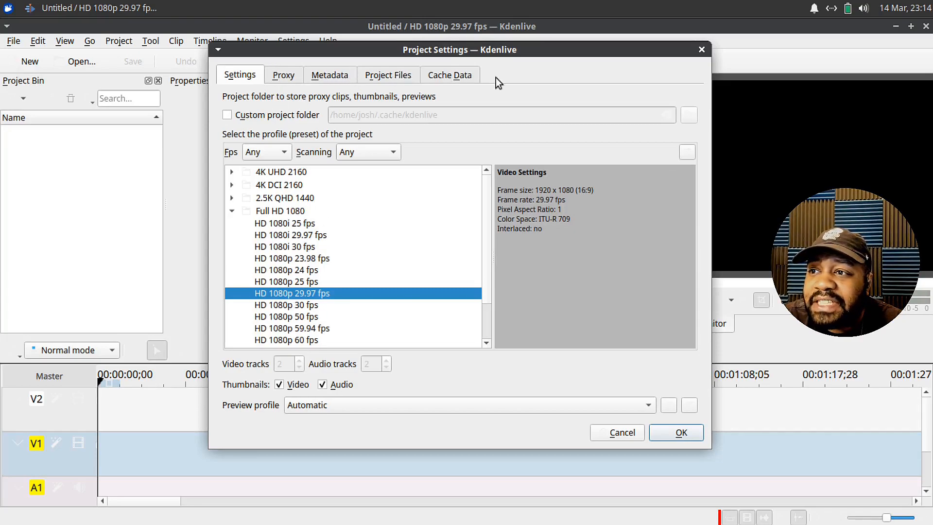
pyautogui.click(624, 433)
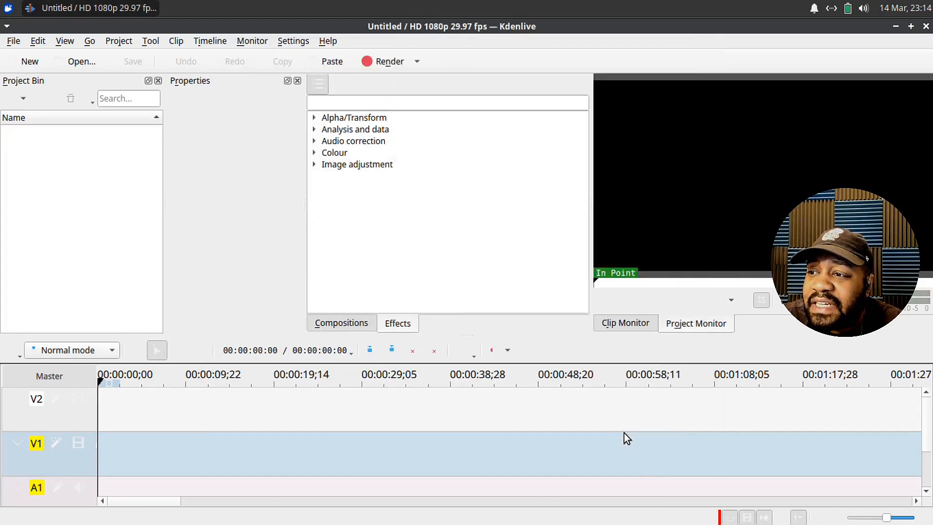
pyautogui.click(150, 42)
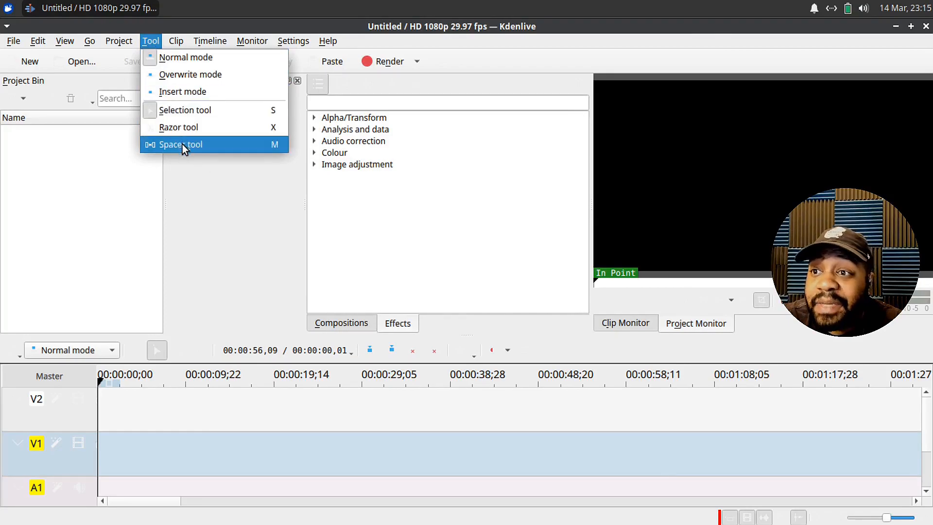
pyautogui.moveTo(178, 41)
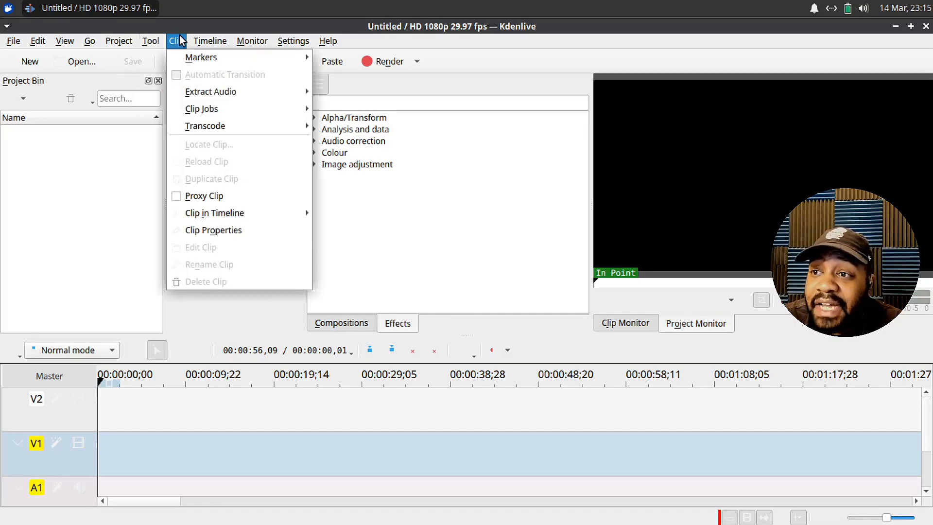
pyautogui.moveTo(217, 48)
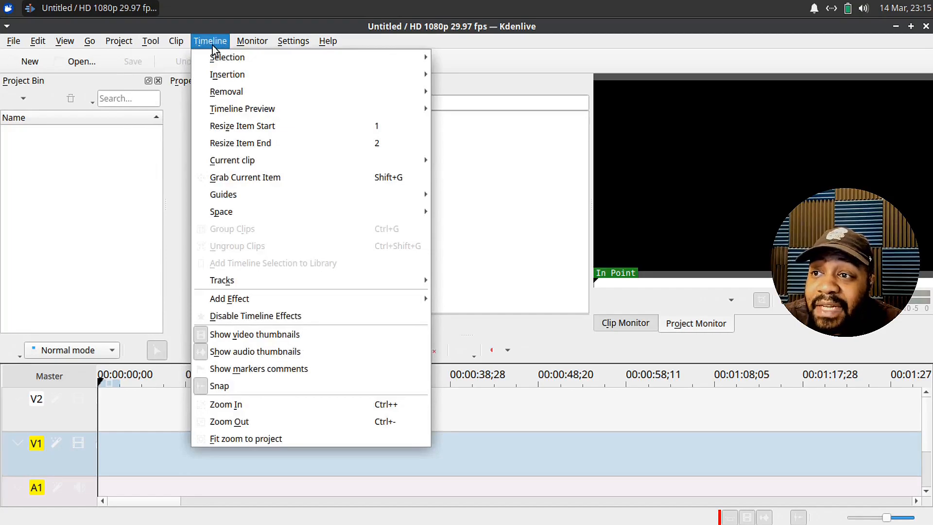
pyautogui.moveTo(344, 56)
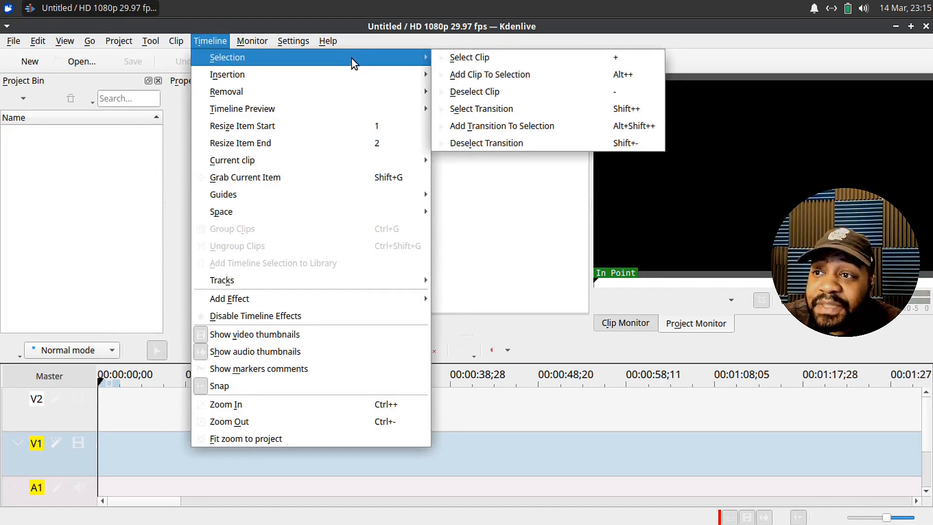
pyautogui.moveTo(249, 72)
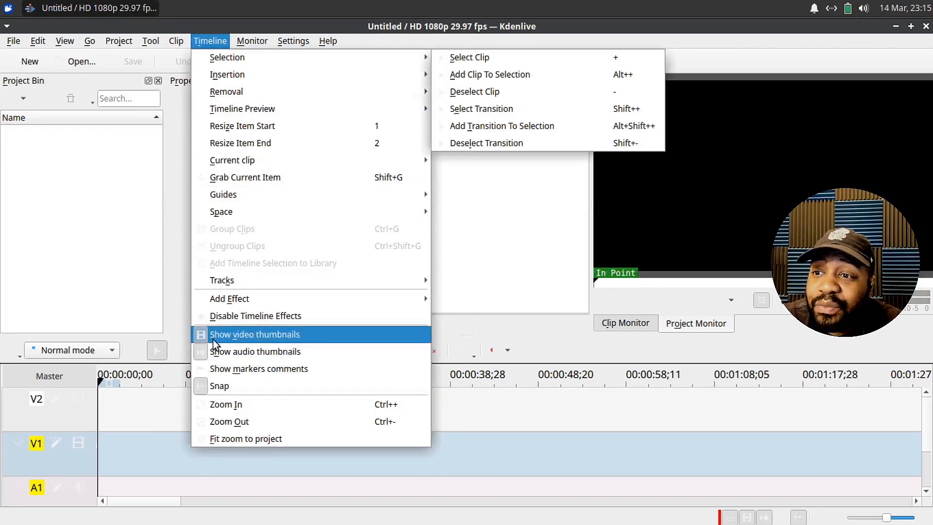
# Review the commands for the timeline and monitors, and the settings, including the Default, Windows and Fusion interface styles.
pyautogui.click(154, 444)
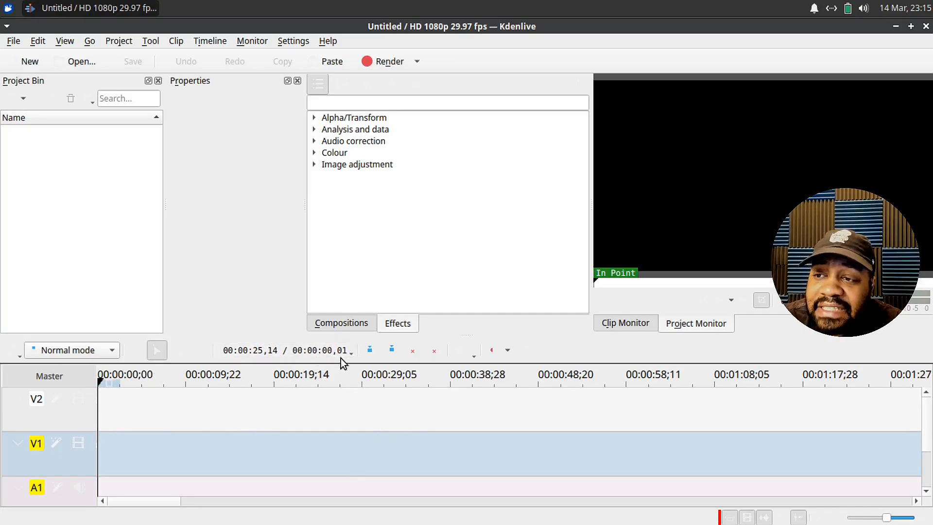
pyautogui.click(252, 41)
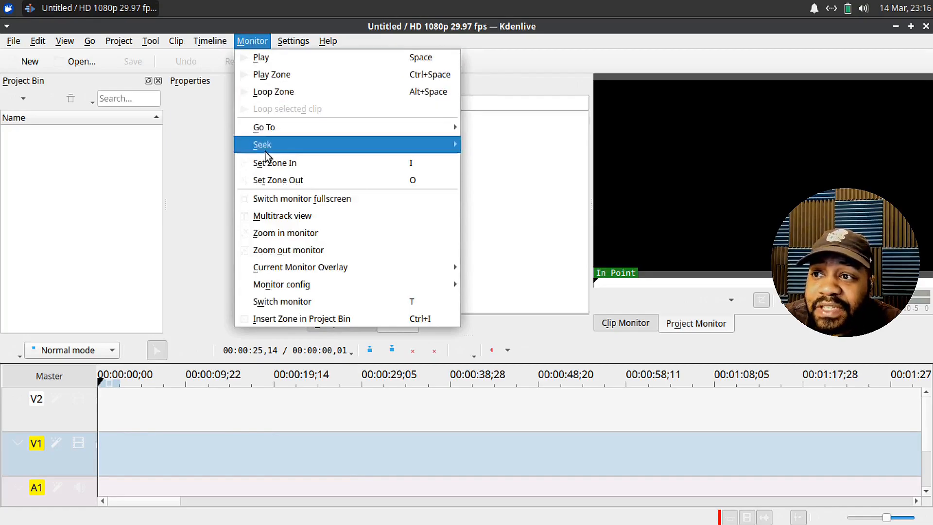
pyautogui.moveTo(330, 134)
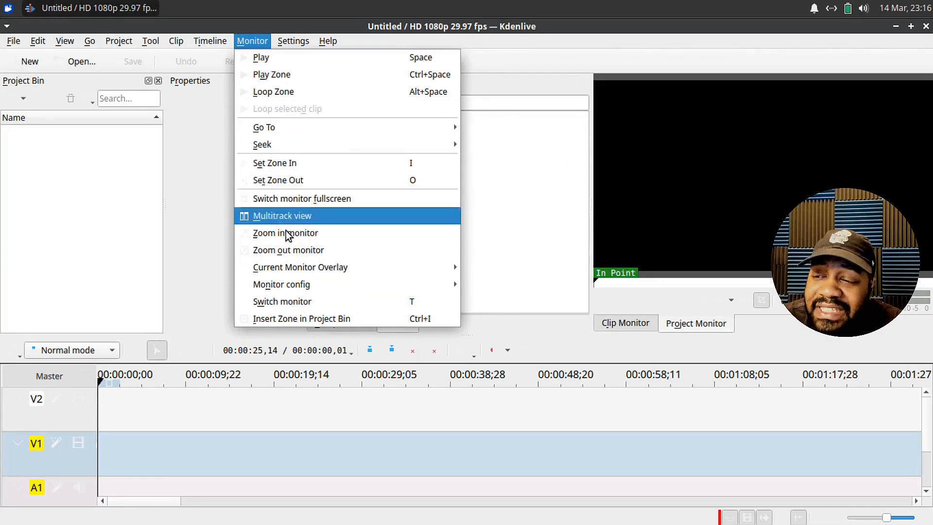
pyautogui.moveTo(302, 41)
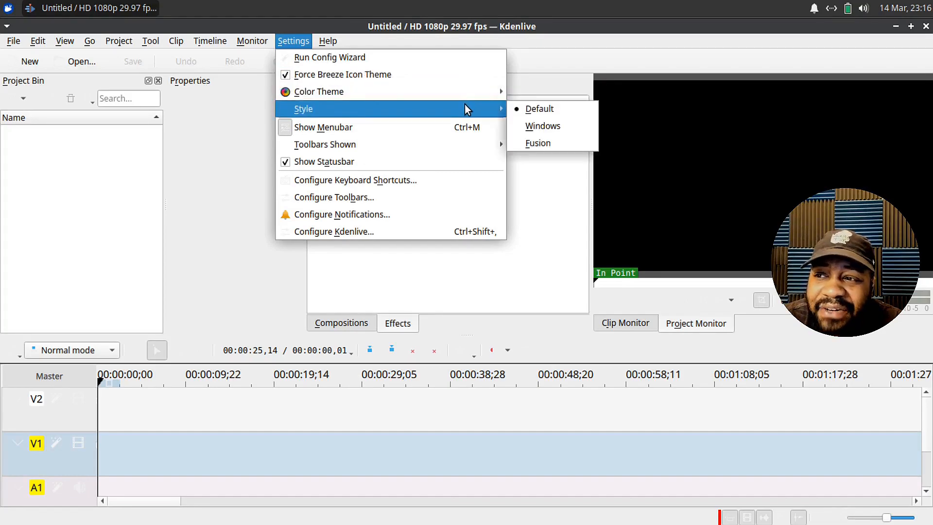
pyautogui.moveTo(448, 106)
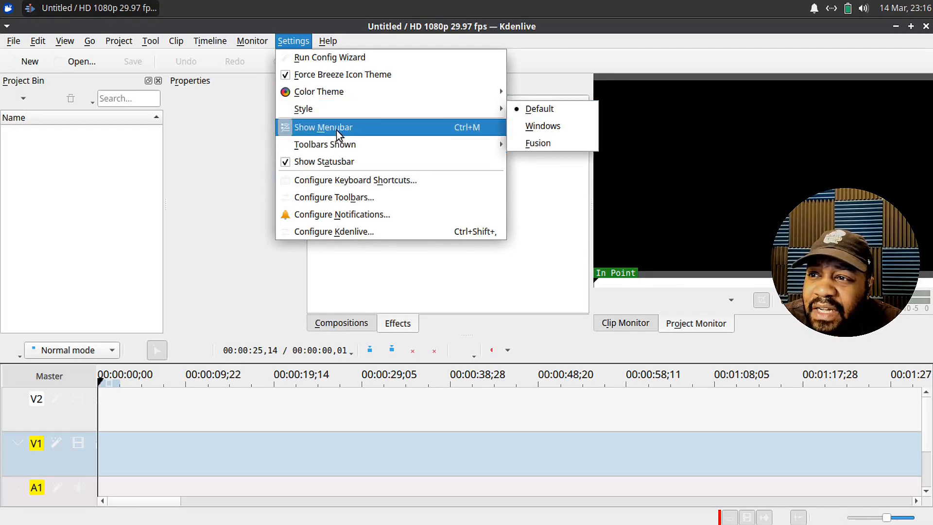
pyautogui.moveTo(330, 146)
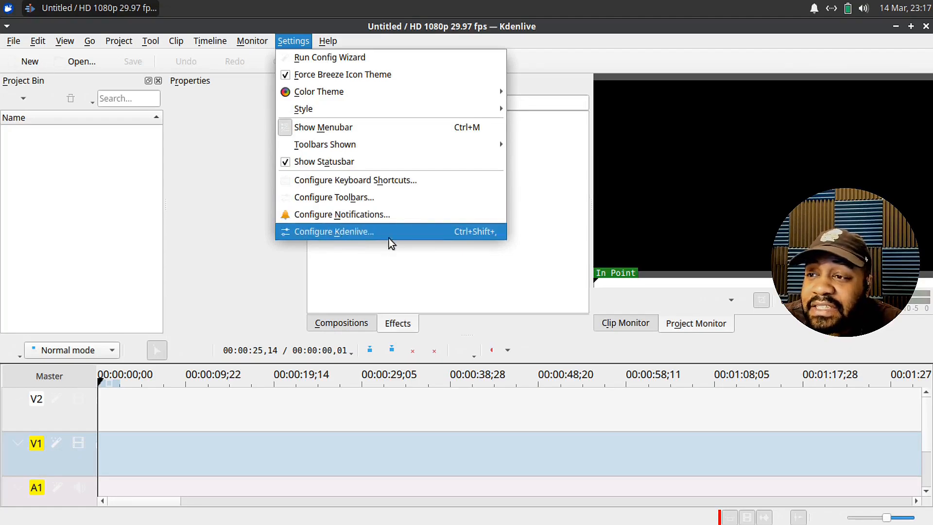
# Review the help options, open the About Kdenlive information, and close it.
pyautogui.moveTo(340, 44)
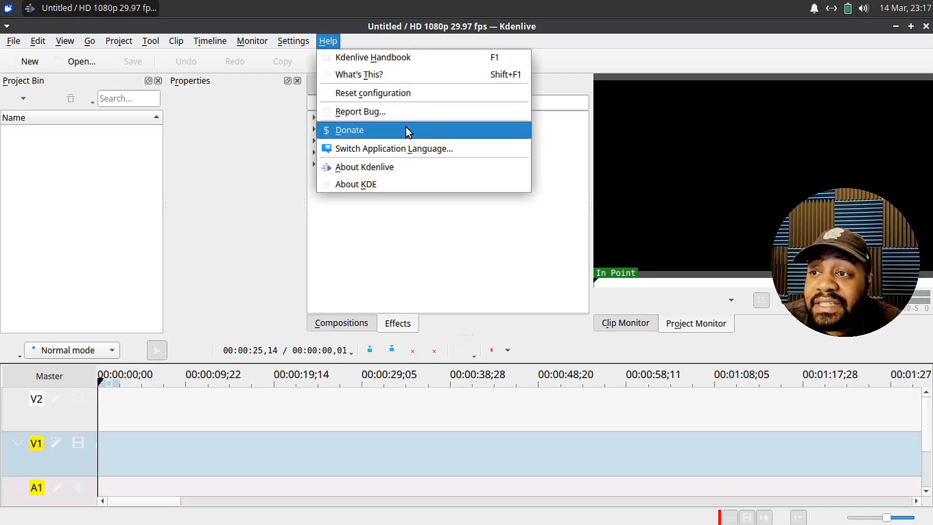
pyautogui.click(404, 167)
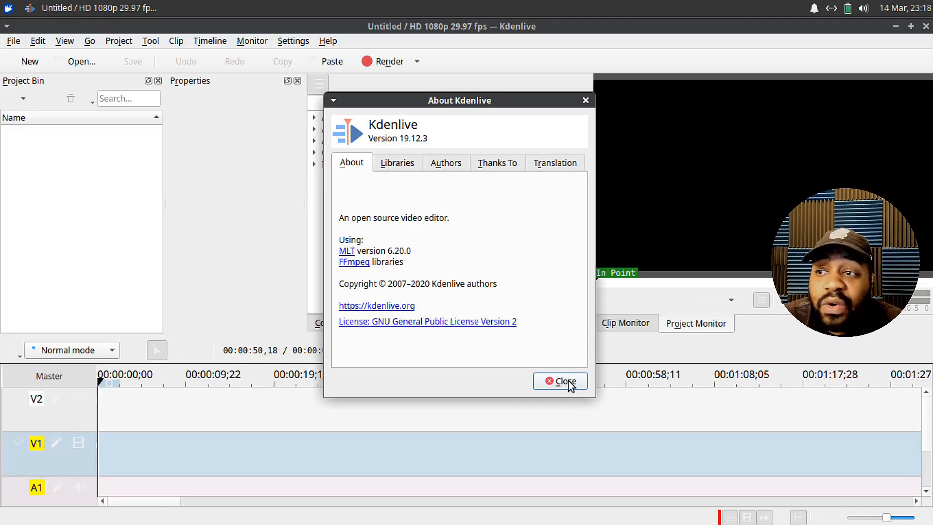
pyautogui.click(561, 384)
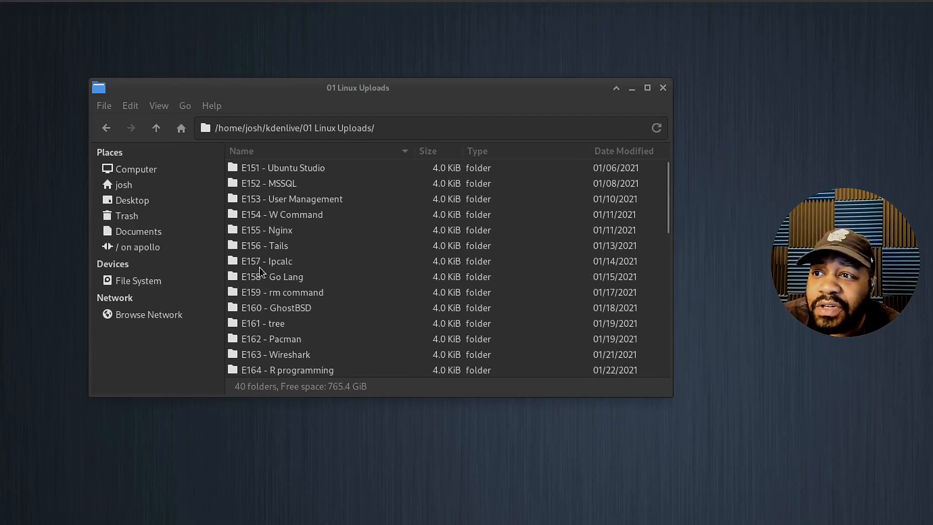
# Find the "E170 - Exodus" folder in "01 Linux Uploads" and open its ex.kdenlive project in Kdenlive.
pyautogui.scroll(-3, 279, 273)
pyautogui.scroll(-3, 283, 306)
pyautogui.scroll(2, 284, 306)
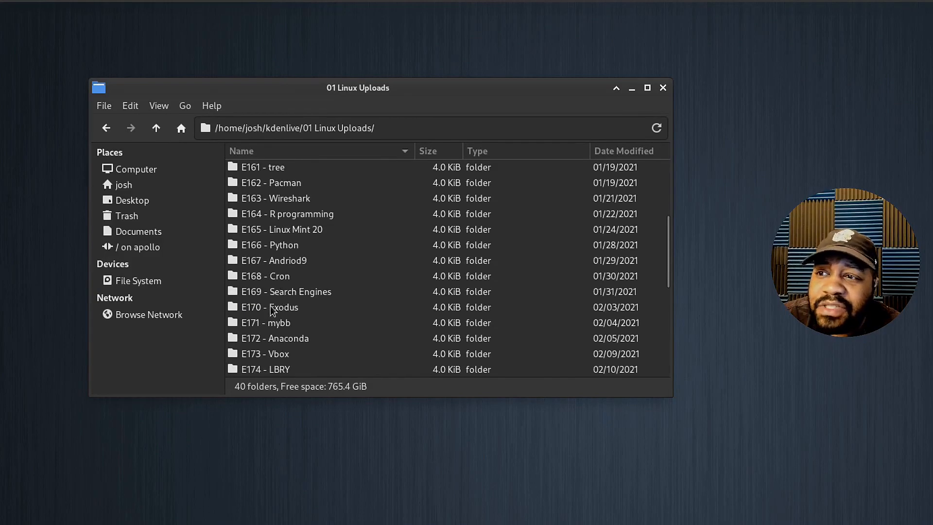
pyautogui.doubleClick(275, 309)
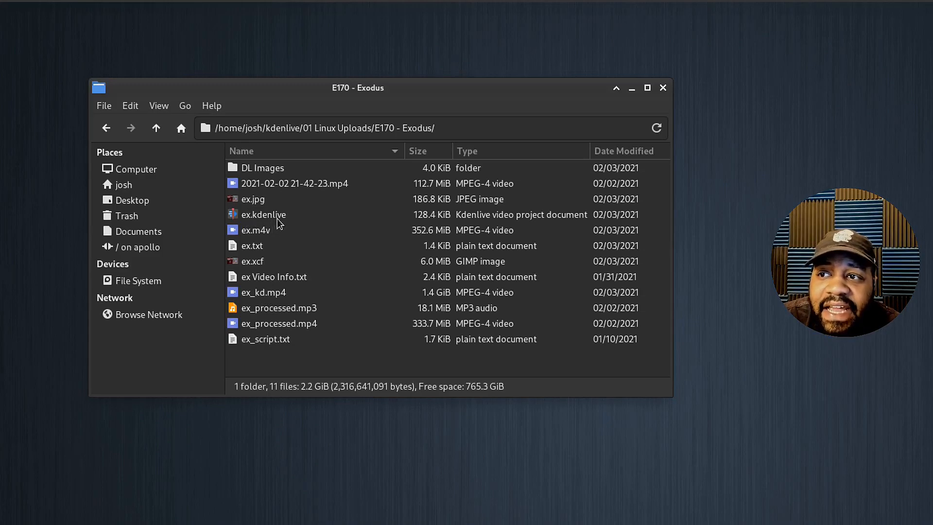
pyautogui.click(251, 219)
pyautogui.doubleClick(250, 215)
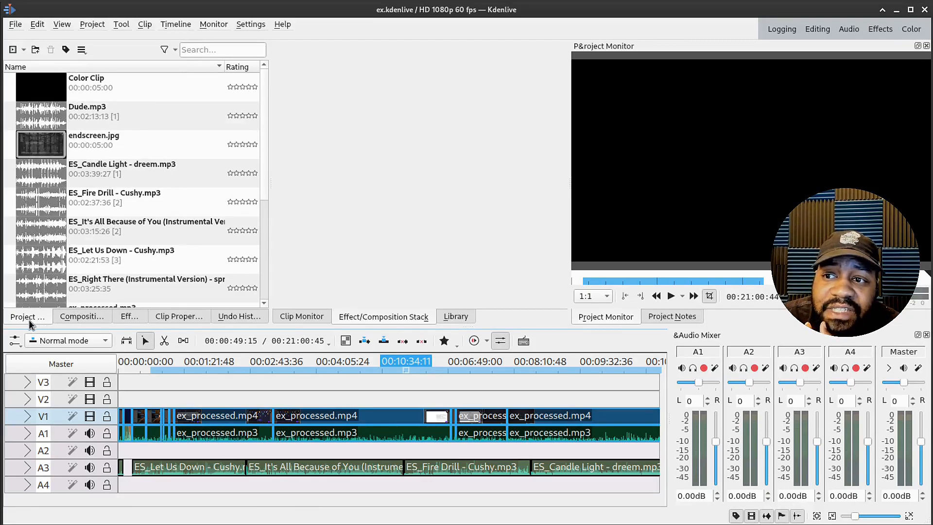
# Examine the compositions, effects, clip properties, undo history and Clip Monitor, returning to the project bin and the Effect/Composition Stack.
pyautogui.click(81, 318)
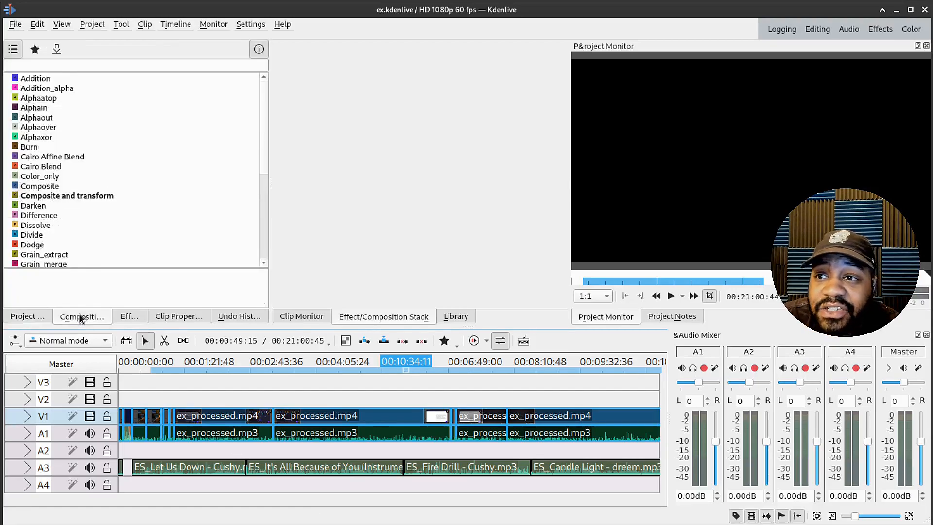
pyautogui.click(123, 320)
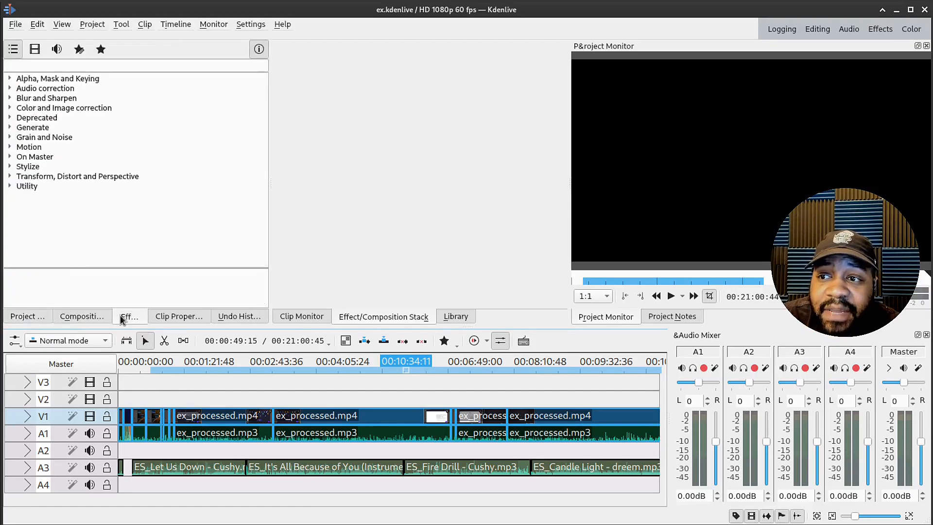
pyautogui.click(176, 317)
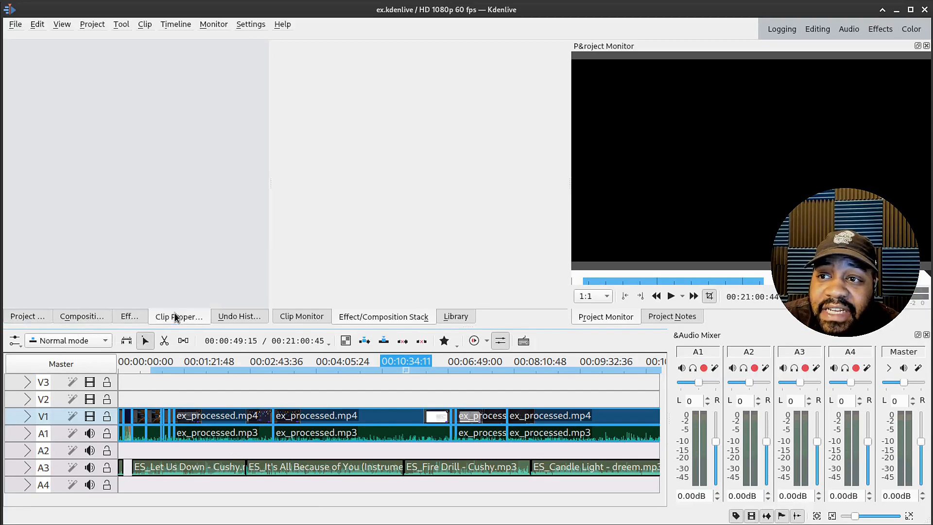
pyautogui.click(233, 317)
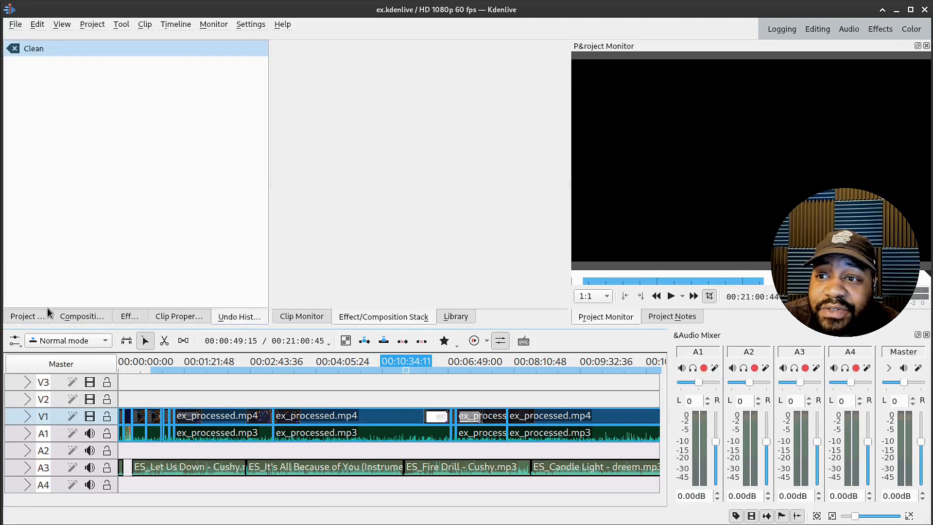
pyautogui.click(21, 317)
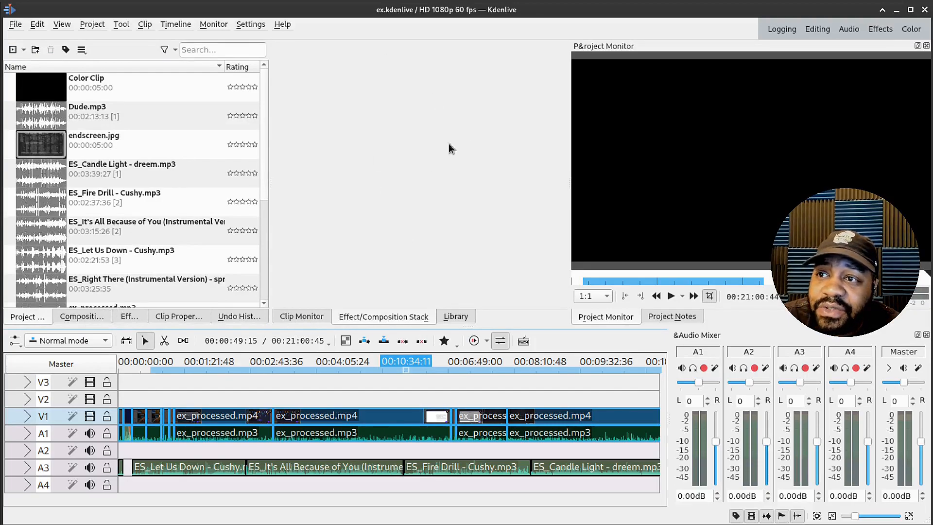
pyautogui.click(299, 317)
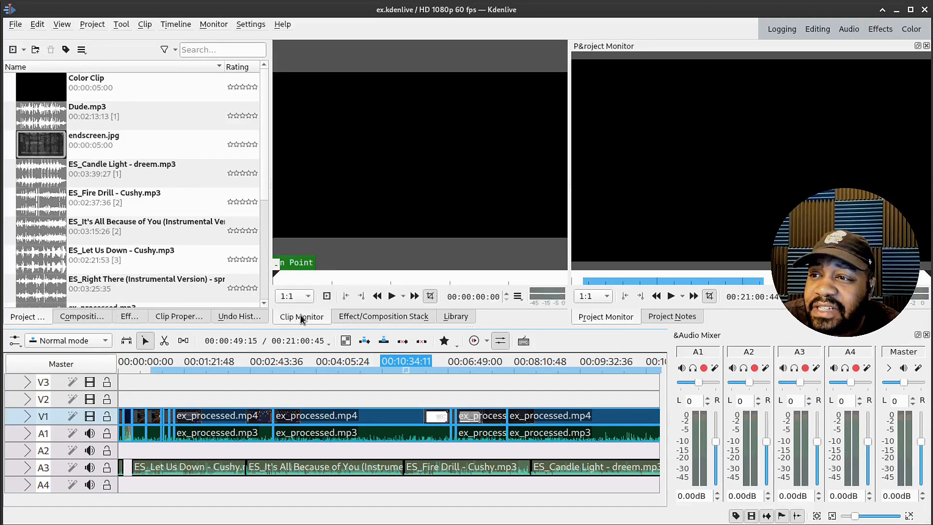
pyautogui.click(381, 317)
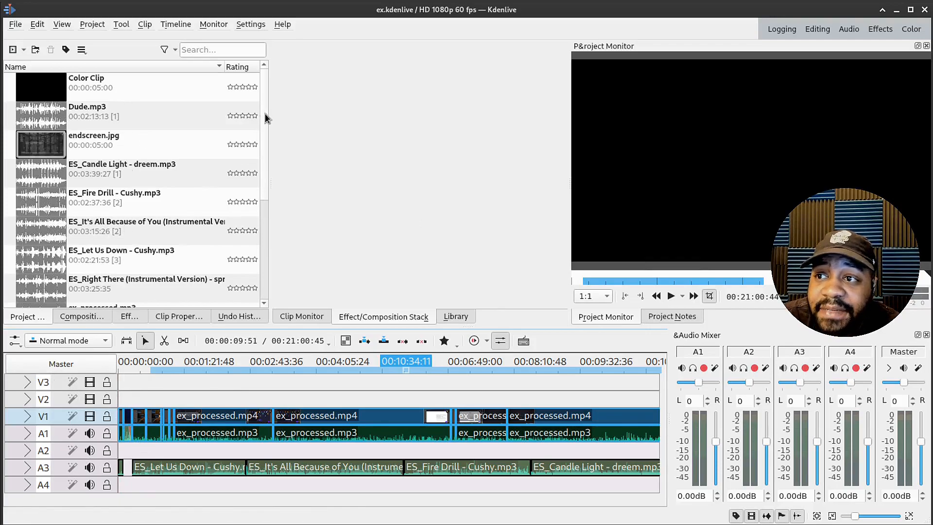
# Select the first ex_processed.mp4 clip on track V1 and move the playhead to the start of the timeline.
pyautogui.scroll(-2, 263, 130)
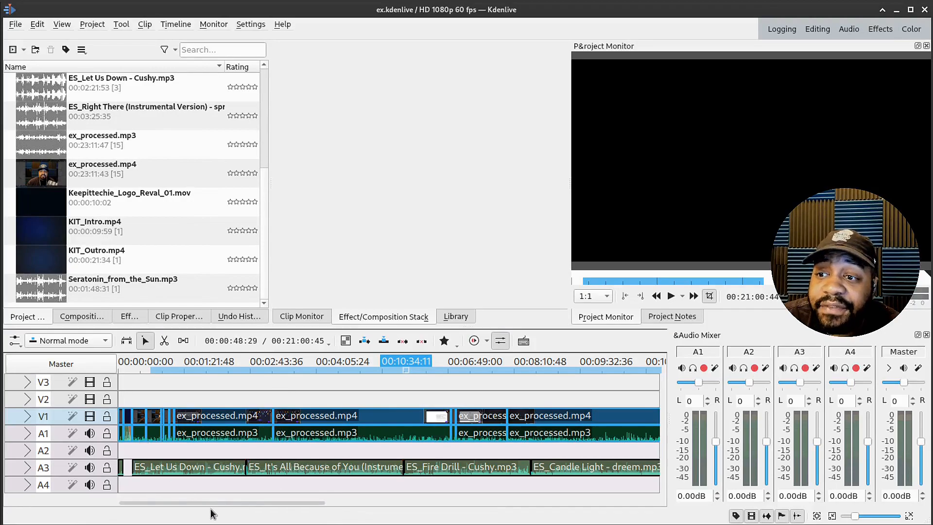
pyautogui.moveTo(225, 504); pyautogui.dragTo(73, 474)
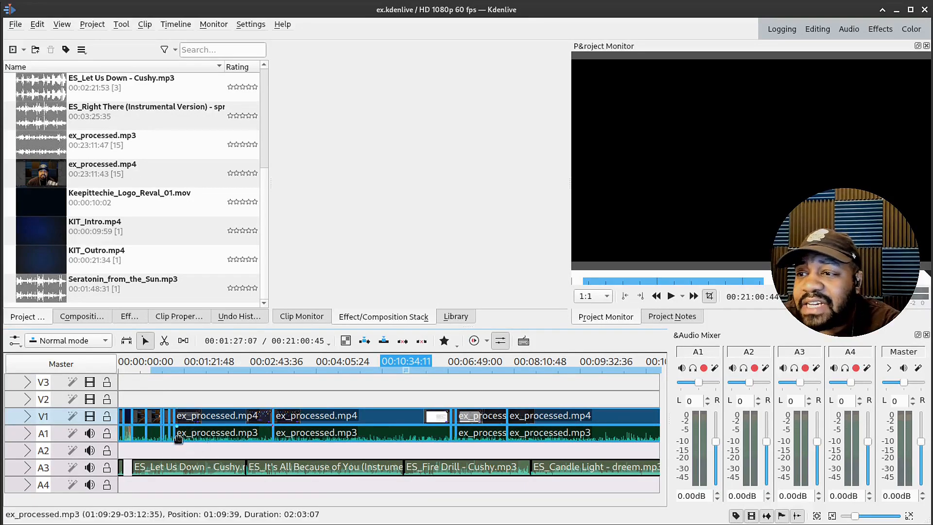
pyautogui.scroll(4, 174, 436)
pyautogui.scroll(3, 174, 436)
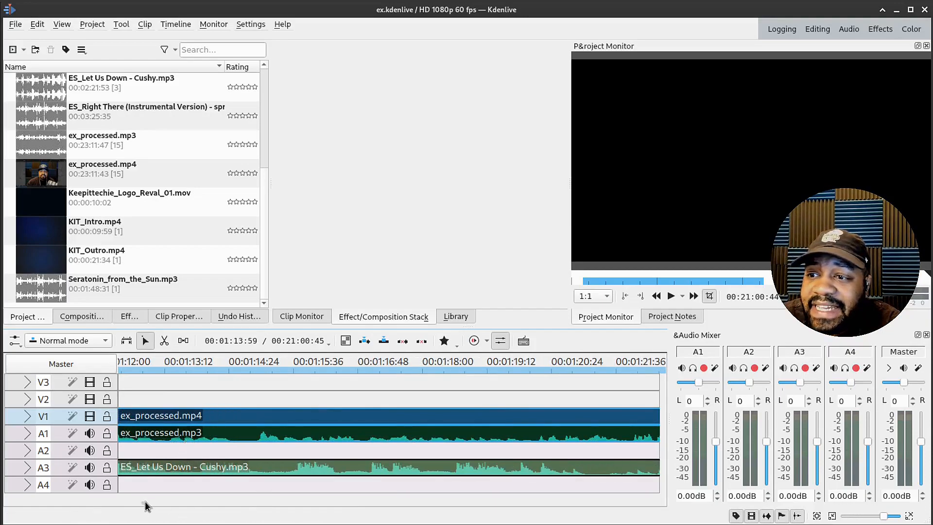
pyautogui.moveTo(143, 503); pyautogui.dragTo(28, 506)
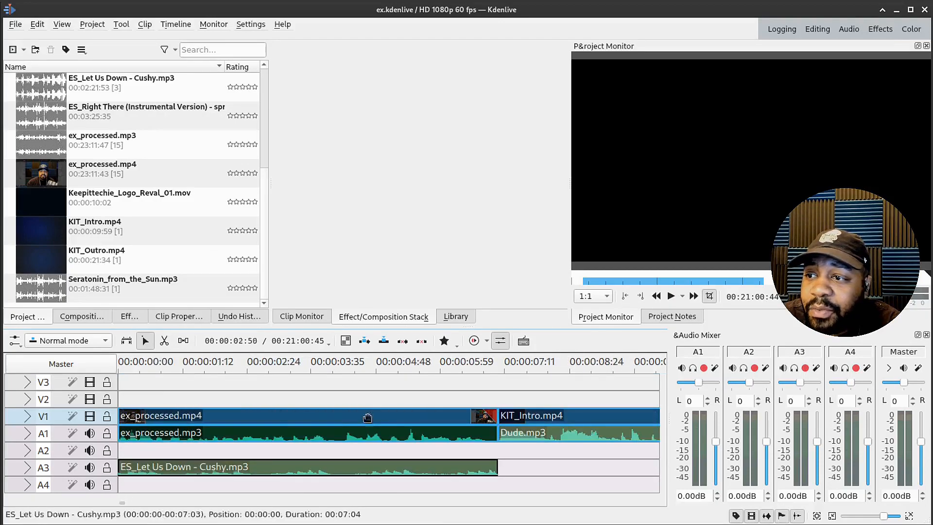
pyautogui.click(261, 421)
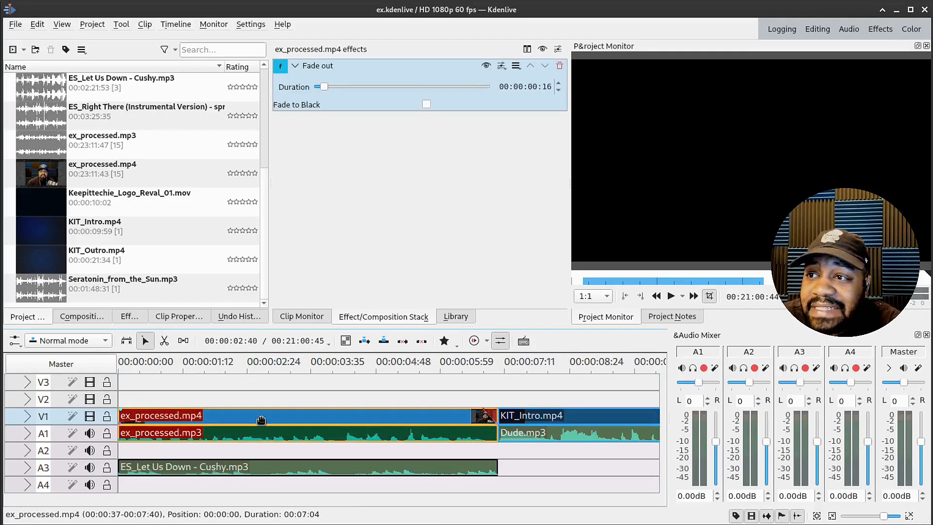
pyautogui.click(123, 371)
pyautogui.moveTo(124, 373); pyautogui.dragTo(111, 371)
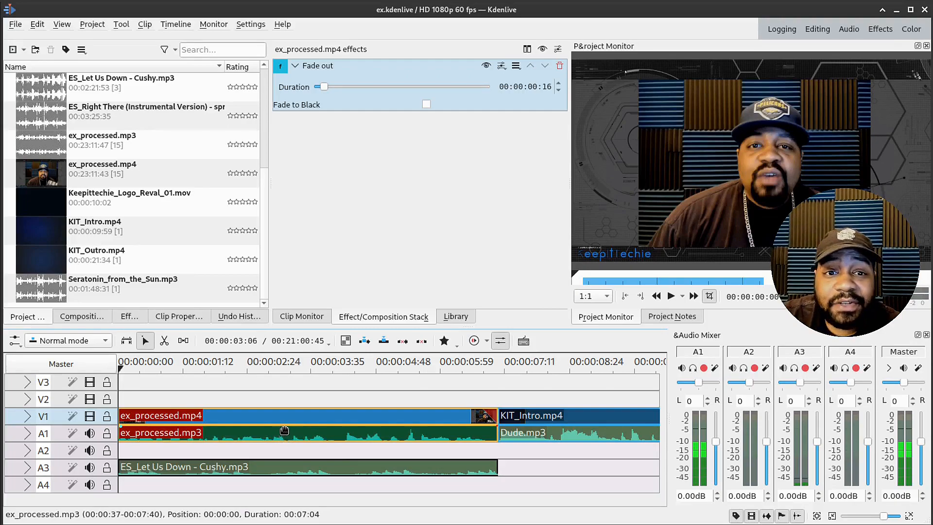
# Compare the effects on the first ex_processed.mp3 clip on track A1 with those on the ex_processed.mp4 clip above it.
pyautogui.click(249, 435)
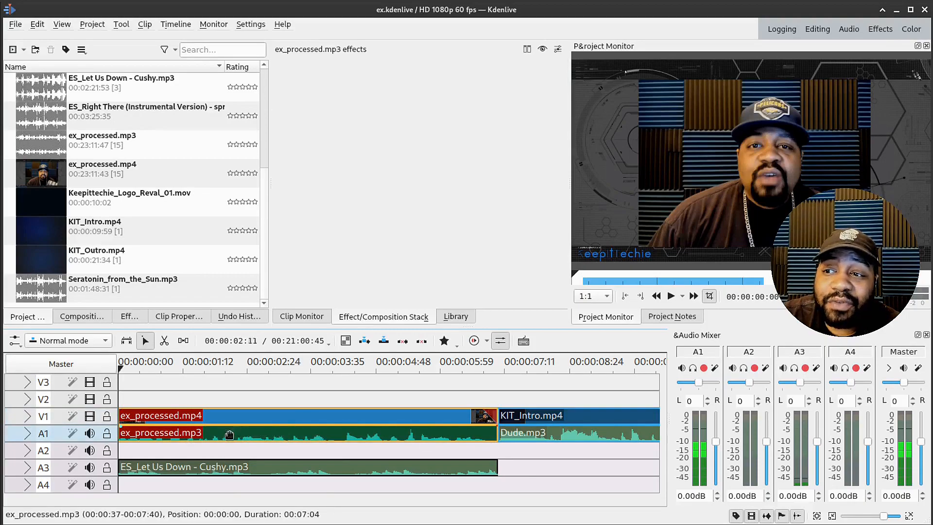
pyautogui.click(238, 417)
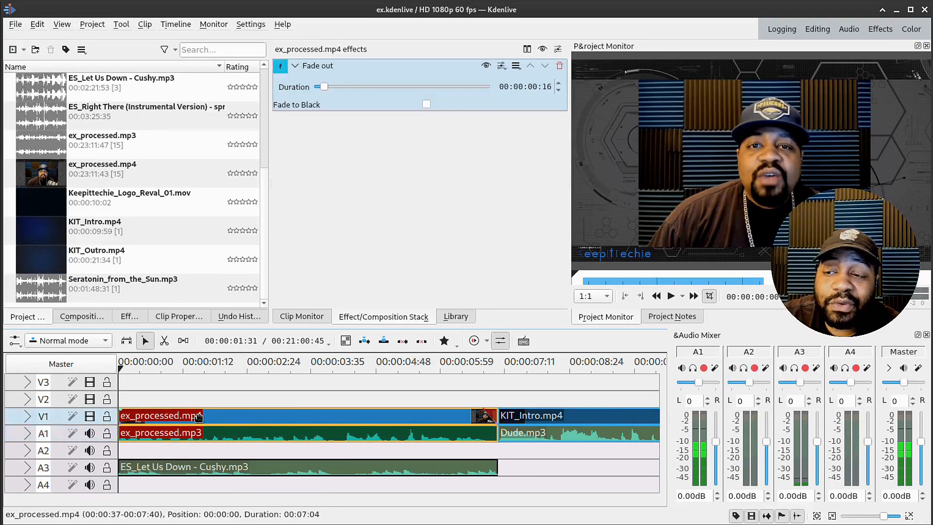
pyautogui.click(236, 438)
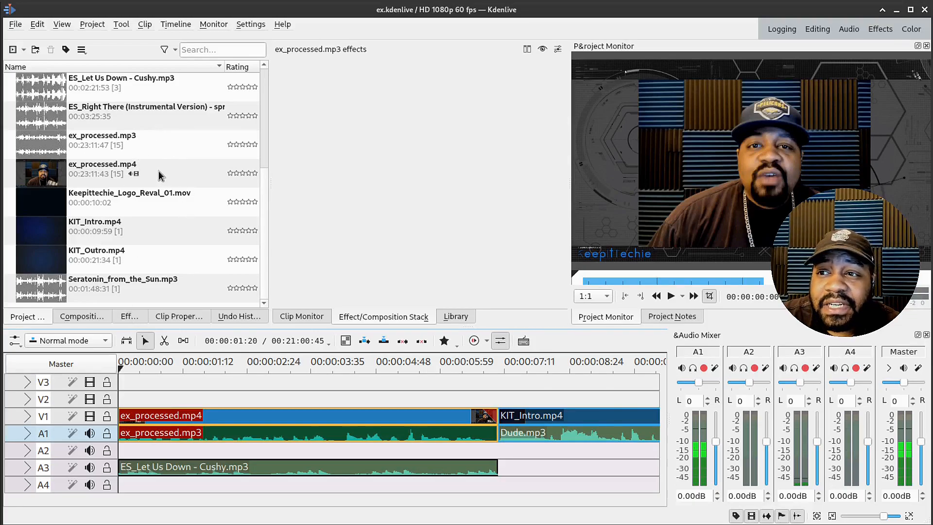
# Preview the source files ex_processed.mp4 and ex_processed.mp3 from the project bin in the Clip Monitor.
pyautogui.click(170, 173)
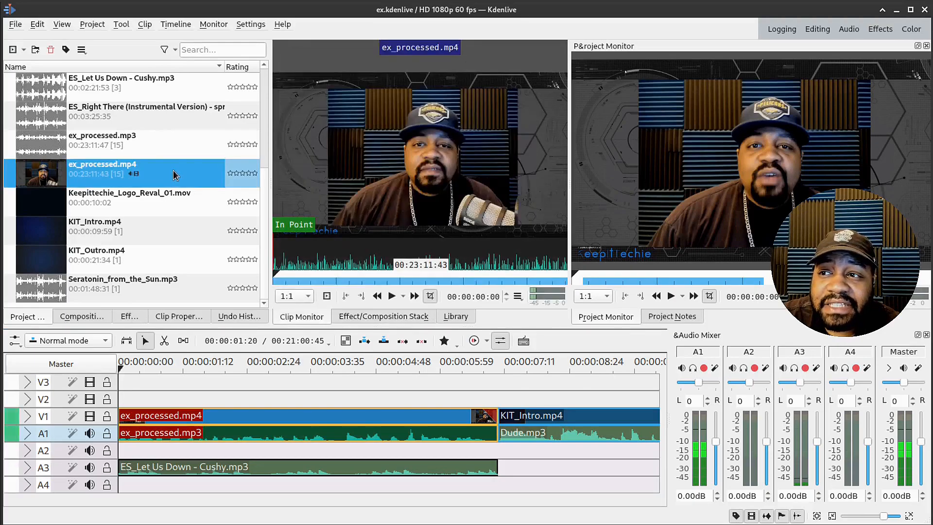
pyautogui.click(184, 148)
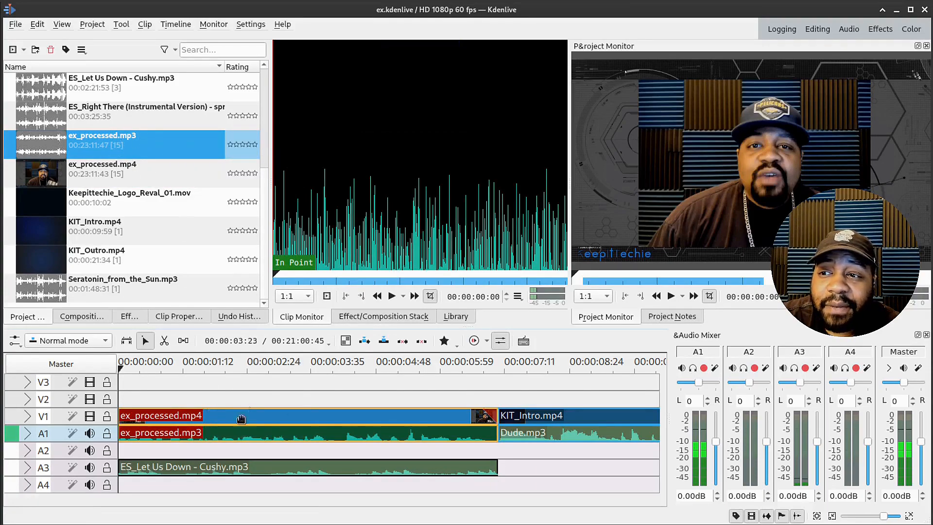
pyautogui.click(161, 174)
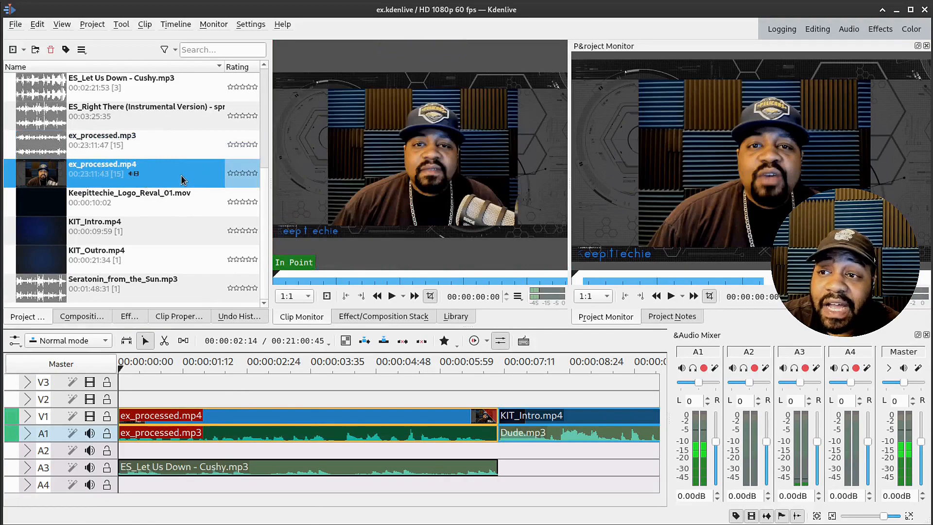
# View the effects on the opening video and audio clips, including the volume effect on "ES_Let Us Down - Cushy.mp3" on track A3.
pyautogui.click(304, 433)
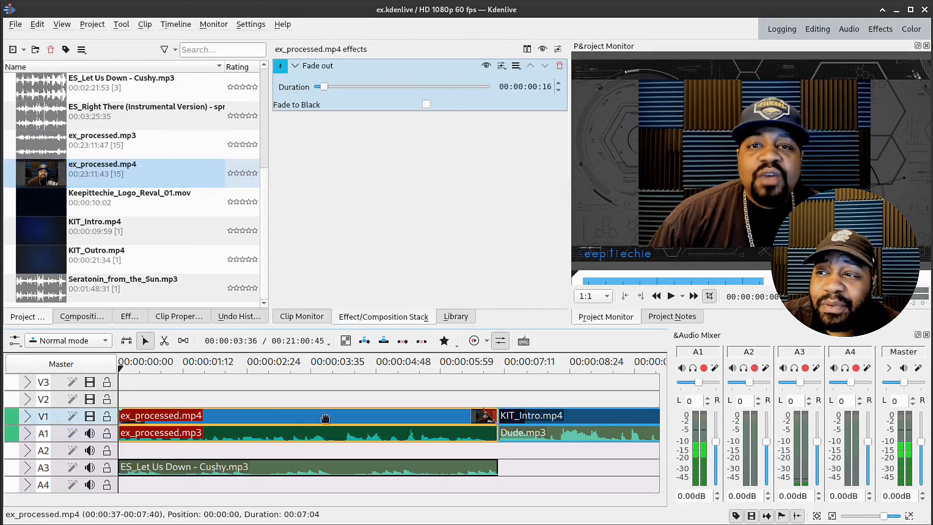
pyautogui.click(254, 435)
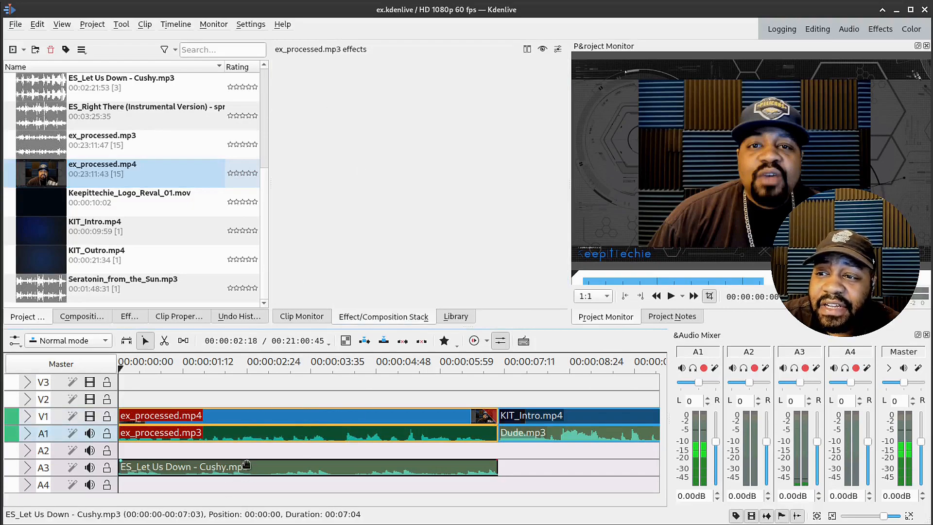
pyautogui.click(272, 466)
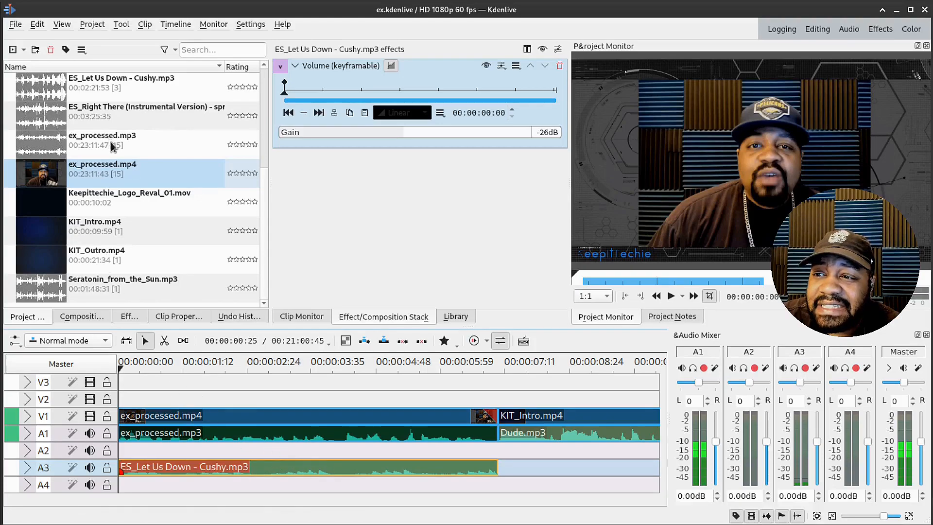
pyautogui.scroll(2, 130, 204)
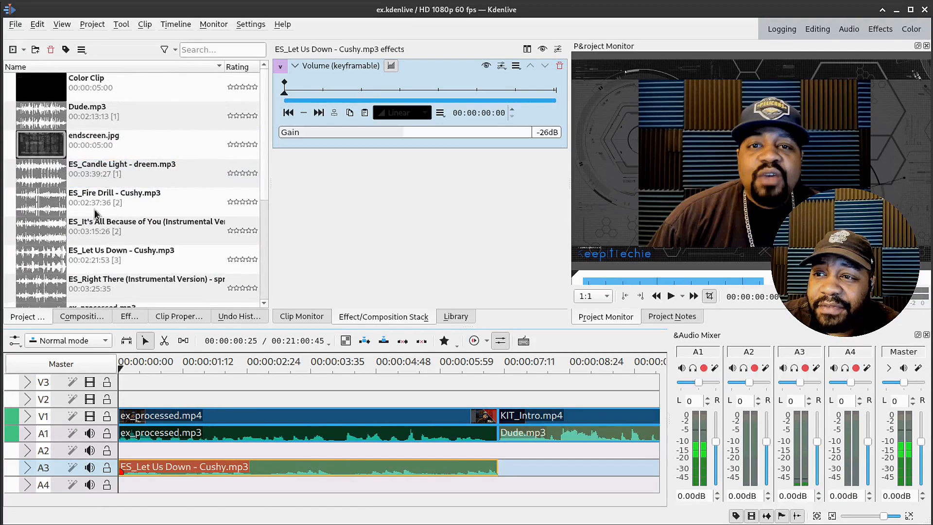
# Preview "ES_Let Us Down - Cushy.mp3" from the project bin, and return to the effects of its opening clip on track A3.
pyautogui.click(114, 262)
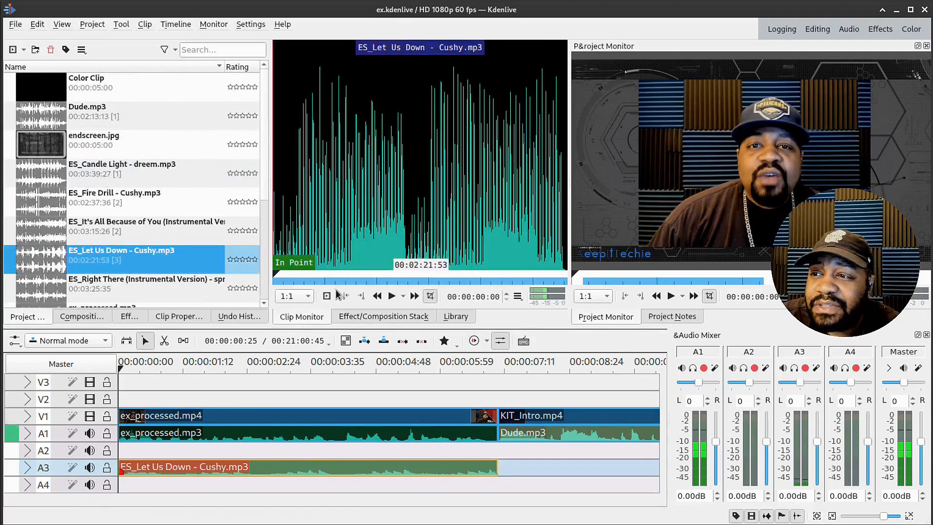
pyautogui.click(372, 320)
pyautogui.click(303, 317)
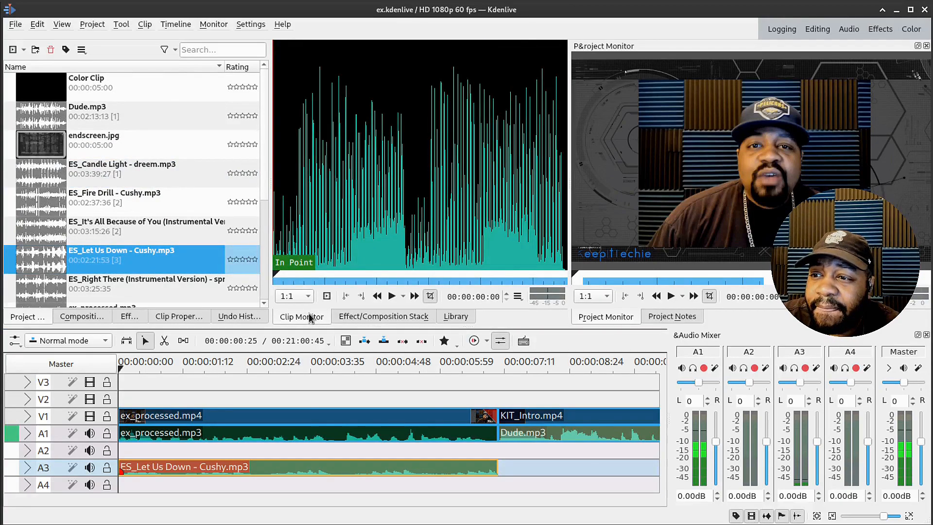
pyautogui.click(286, 471)
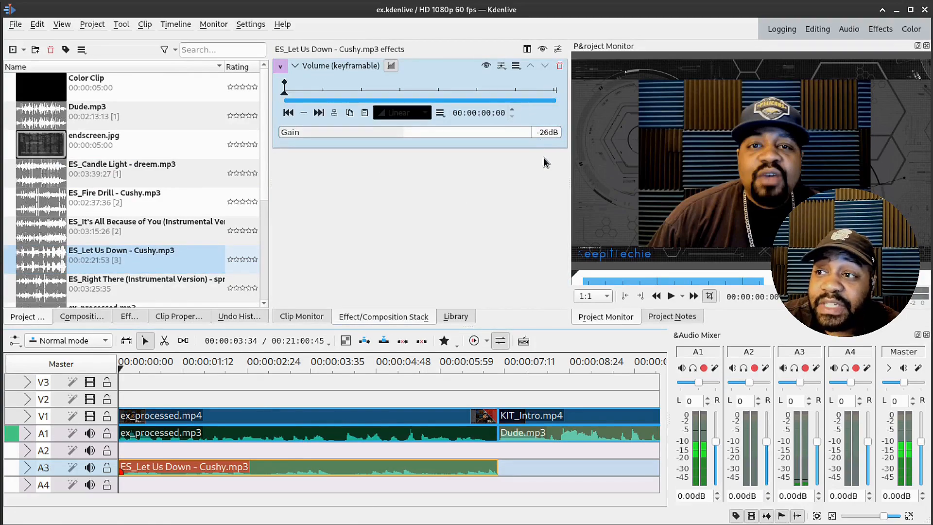
# Look through the available compositions and effects, and locate Volume (keyframable) among the Audio correction effects.
pyautogui.click(83, 318)
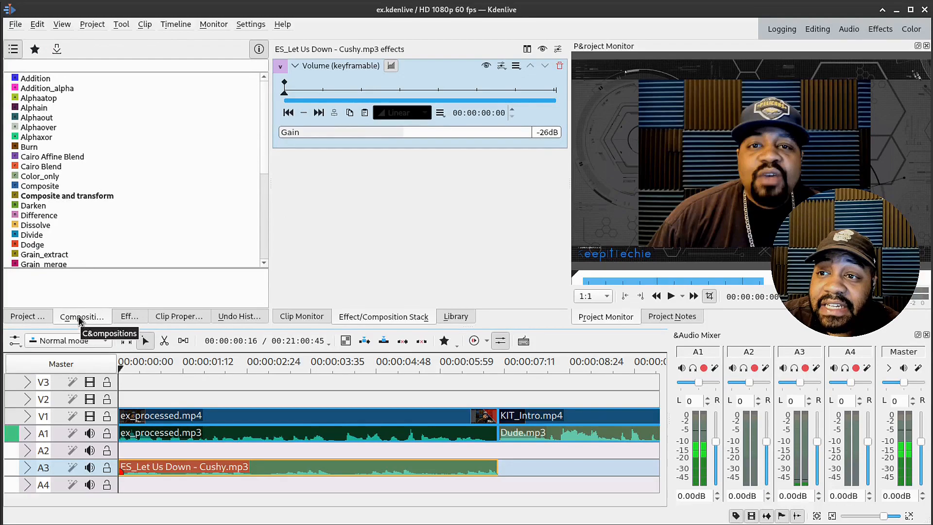
pyautogui.click(127, 317)
pyautogui.click(62, 156)
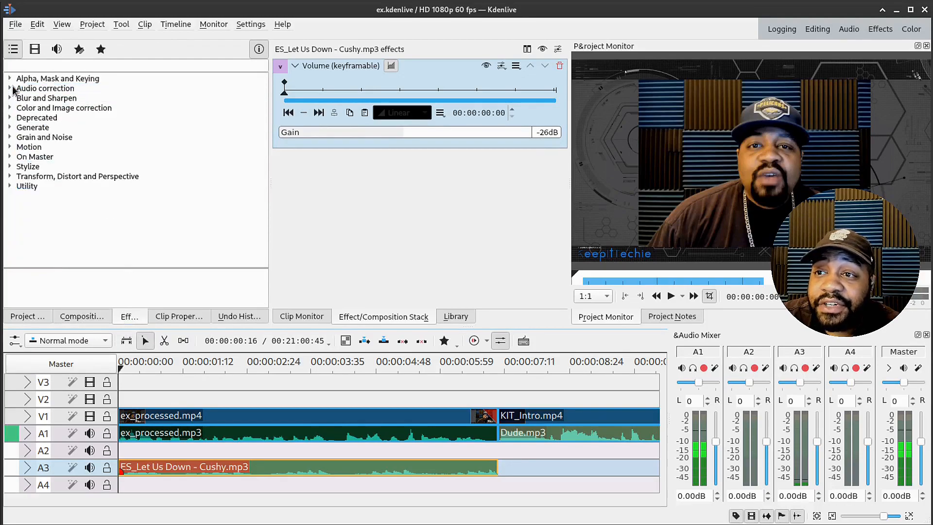
pyautogui.click(9, 88)
pyautogui.click(64, 158)
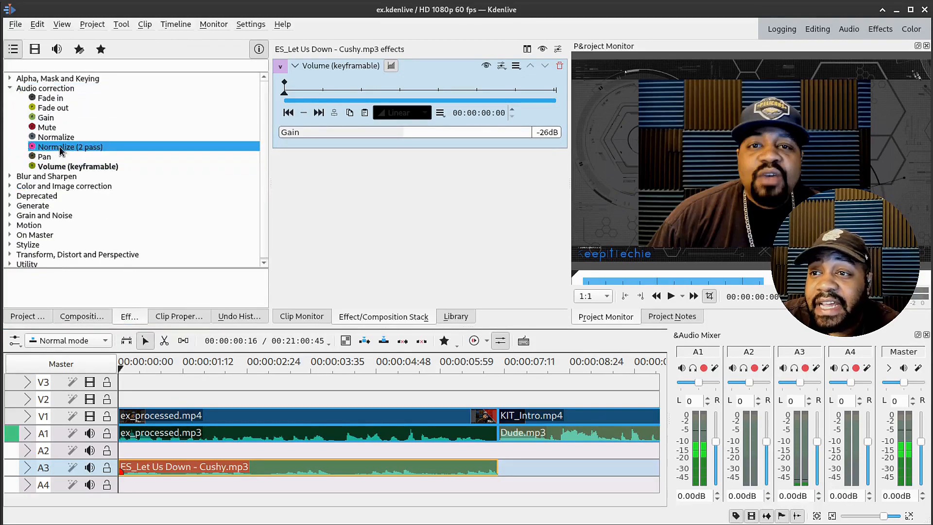
pyautogui.click(65, 166)
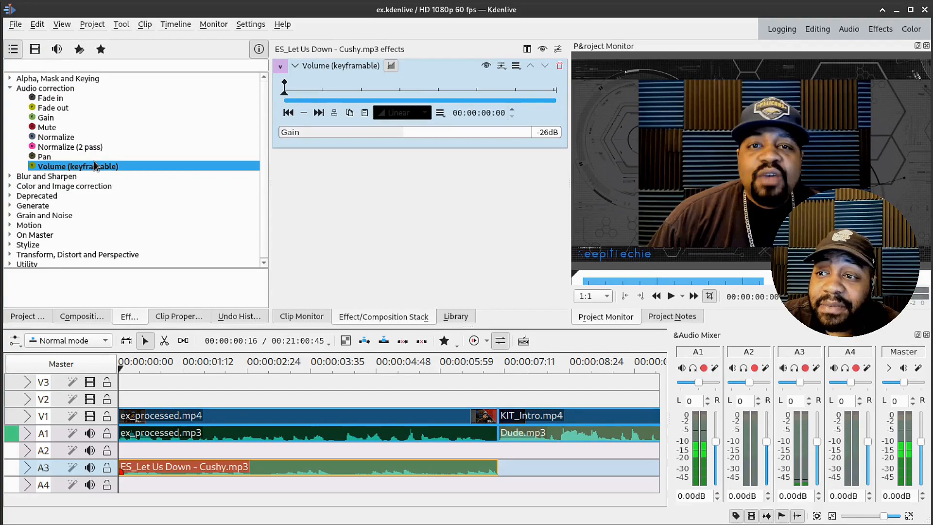
pyautogui.click(103, 176)
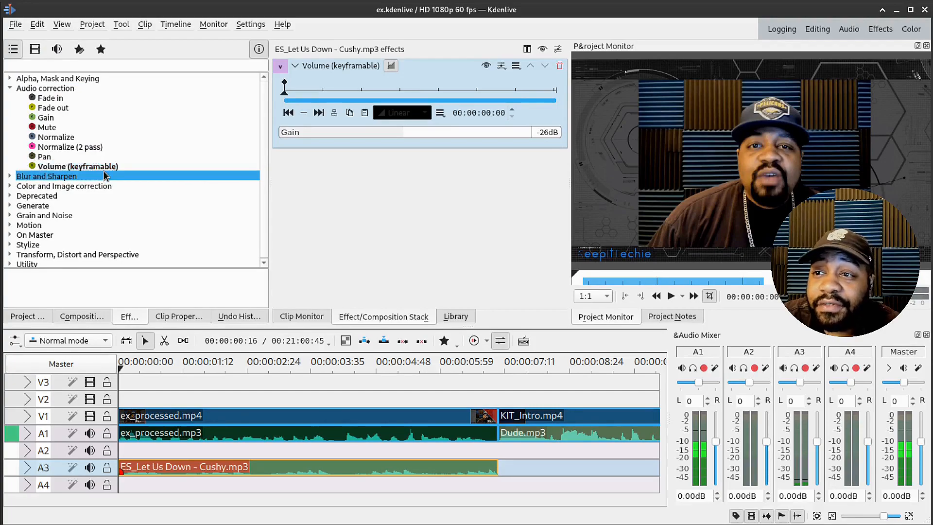
pyautogui.click(95, 166)
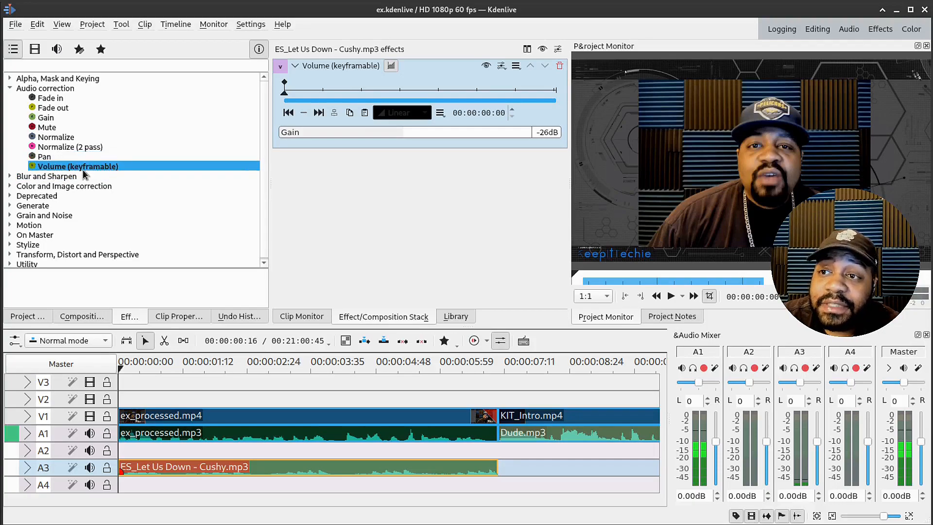
# Apply the Volume (keyframable) effect to the first ex_processed.mp3 clip on track A1.
pyautogui.click(232, 435)
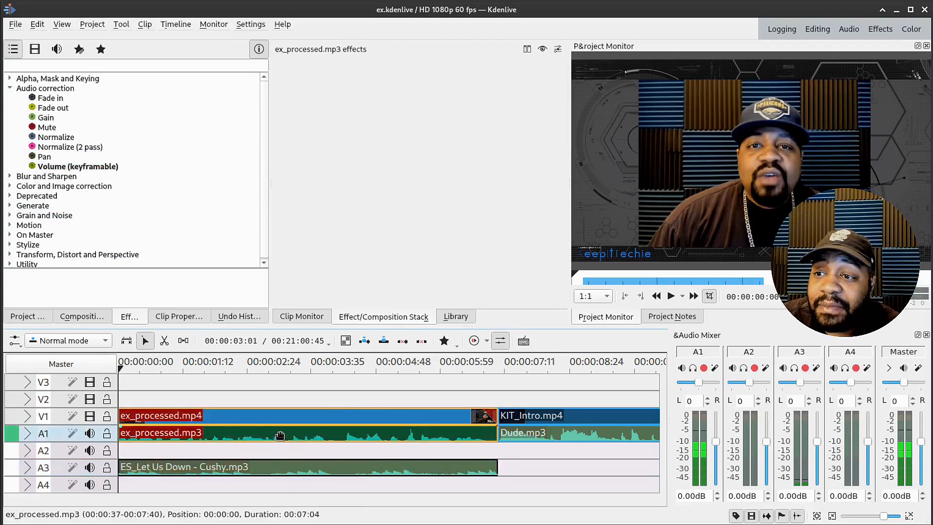
pyautogui.click(65, 176)
pyautogui.click(70, 167)
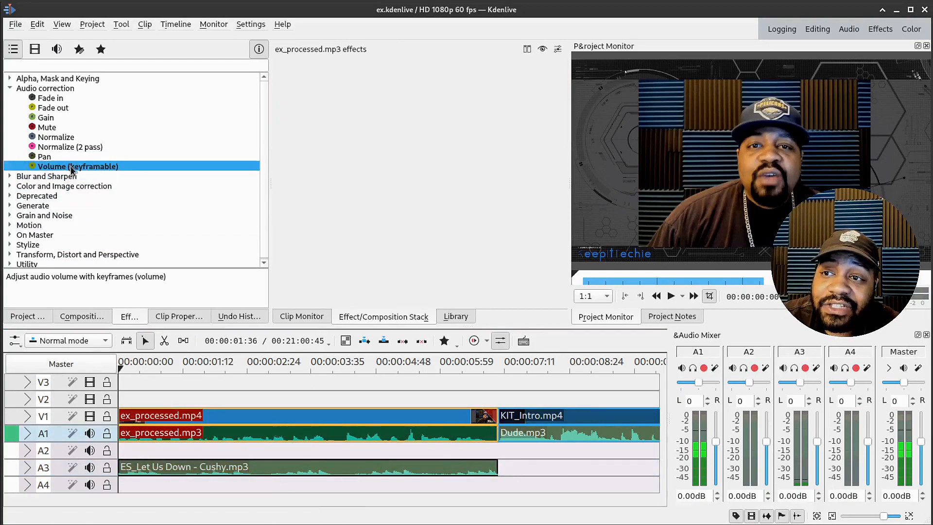
pyautogui.moveTo(71, 166); pyautogui.dragTo(293, 438)
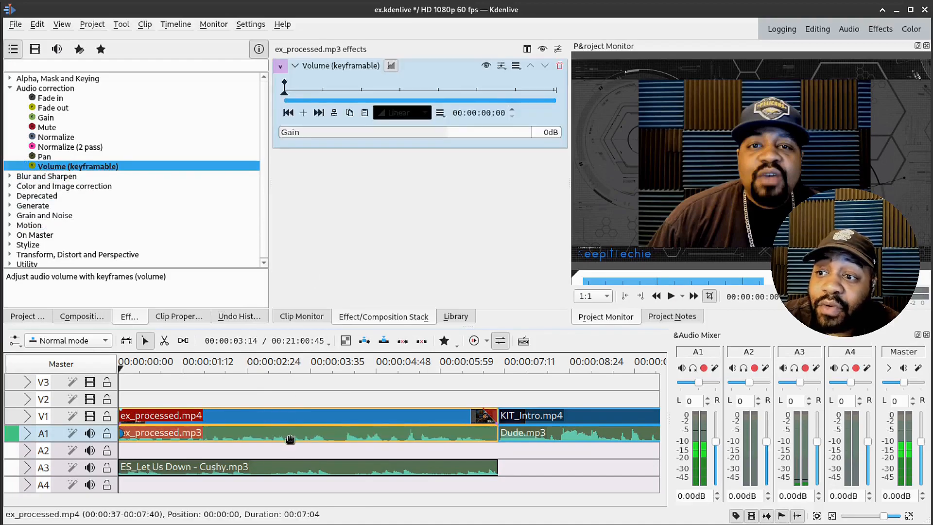
# Check the effect stacks of the opening audio clip on A1 and its linked video clip on V1.
pyautogui.click(264, 435)
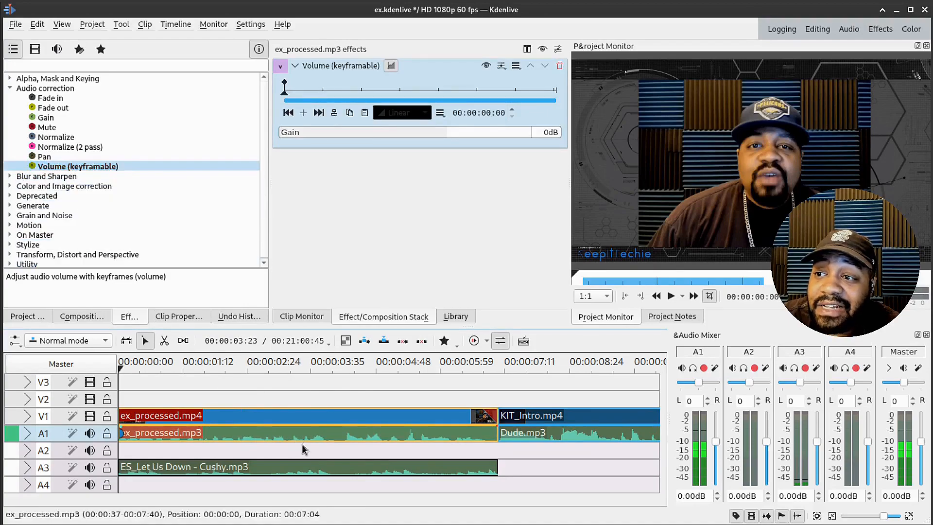
pyautogui.click(318, 414)
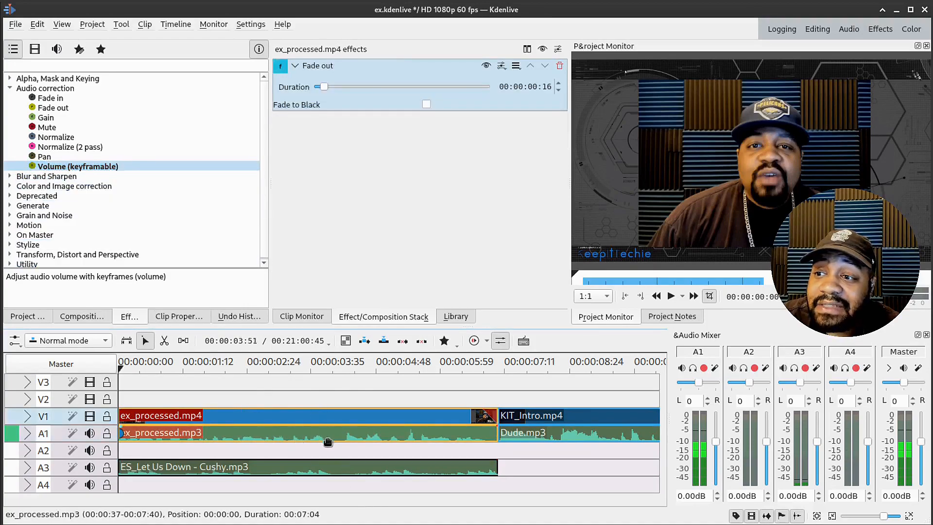
pyautogui.click(322, 433)
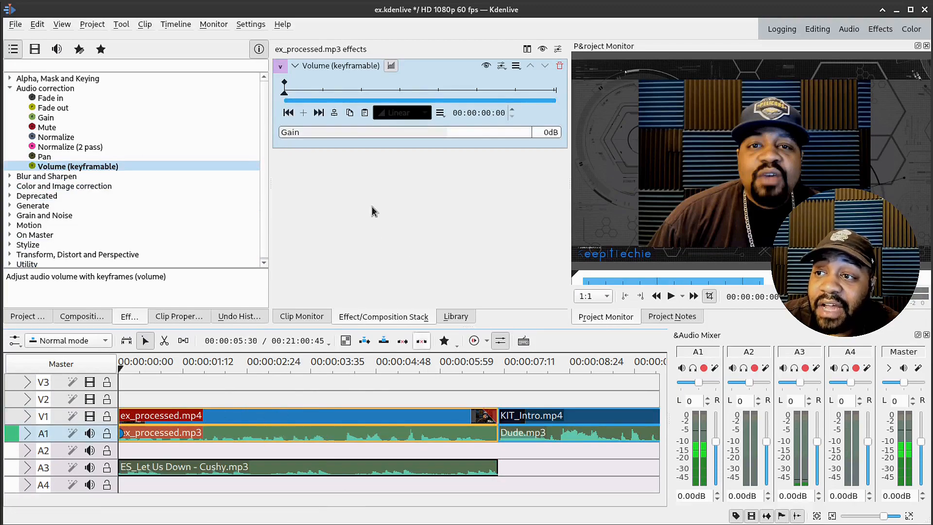
# Try gain settings from 4 dB down to -2 dB on the opening A1 clip's volume effect, and remove that effect.
pyautogui.scroll(3, 452, 135)
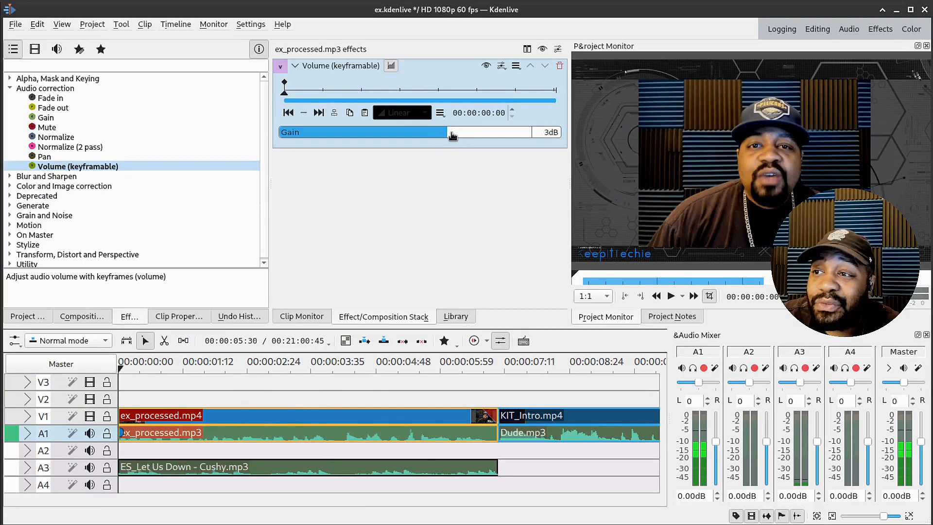
pyautogui.scroll(1, 454, 136)
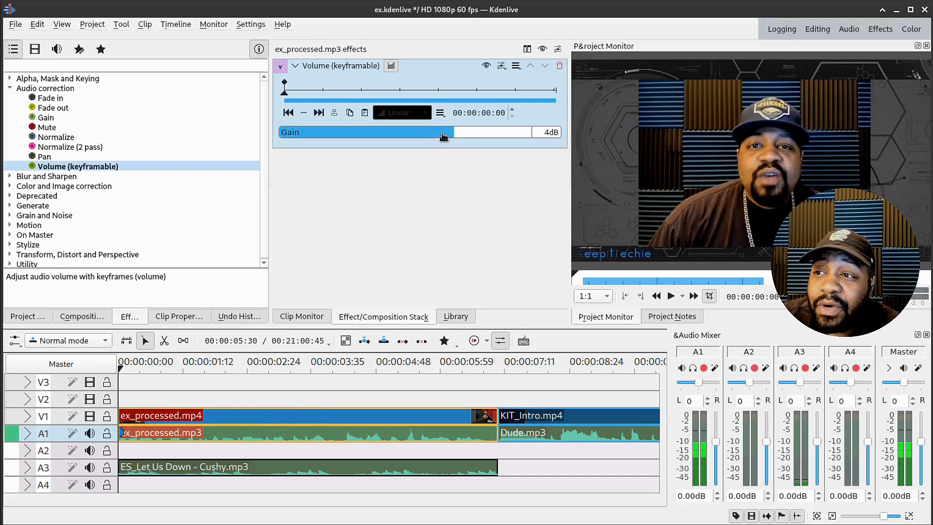
pyautogui.scroll(-3, 448, 136)
pyautogui.scroll(-3, 440, 137)
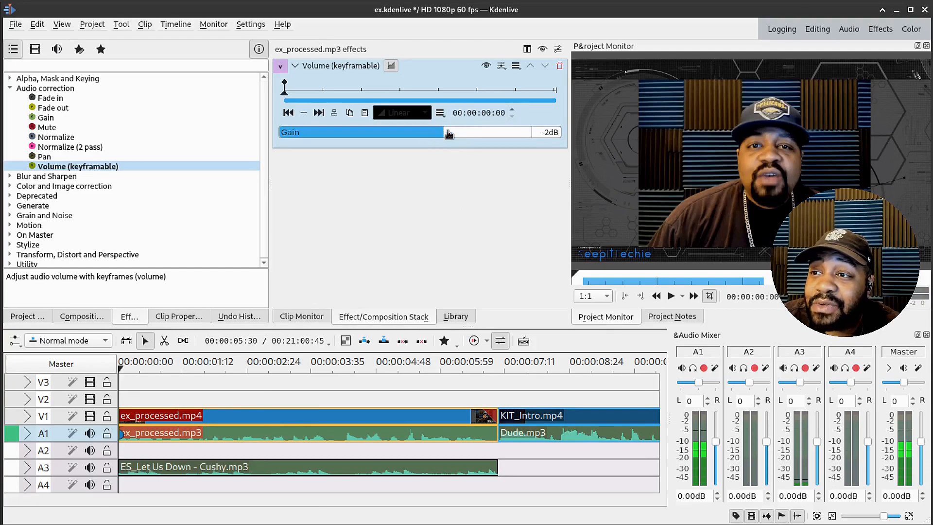
pyautogui.scroll(2, 435, 134)
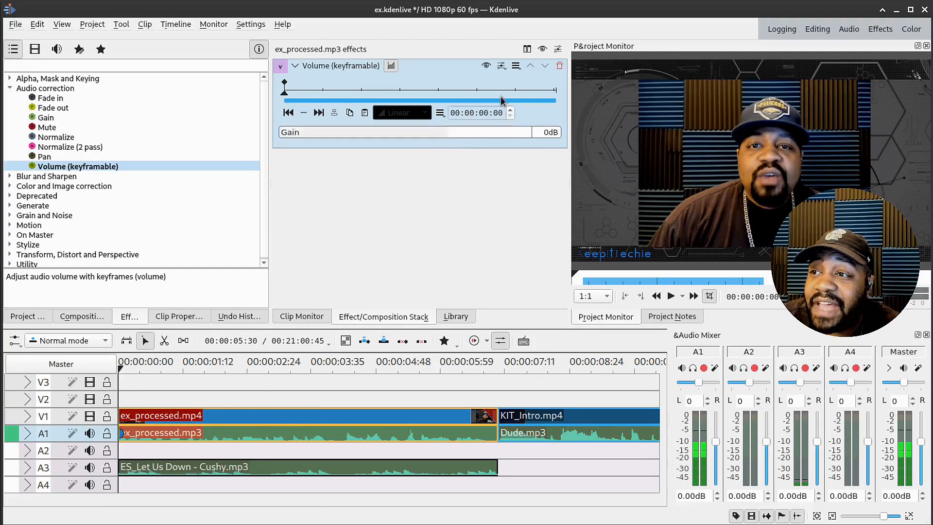
pyautogui.click(560, 66)
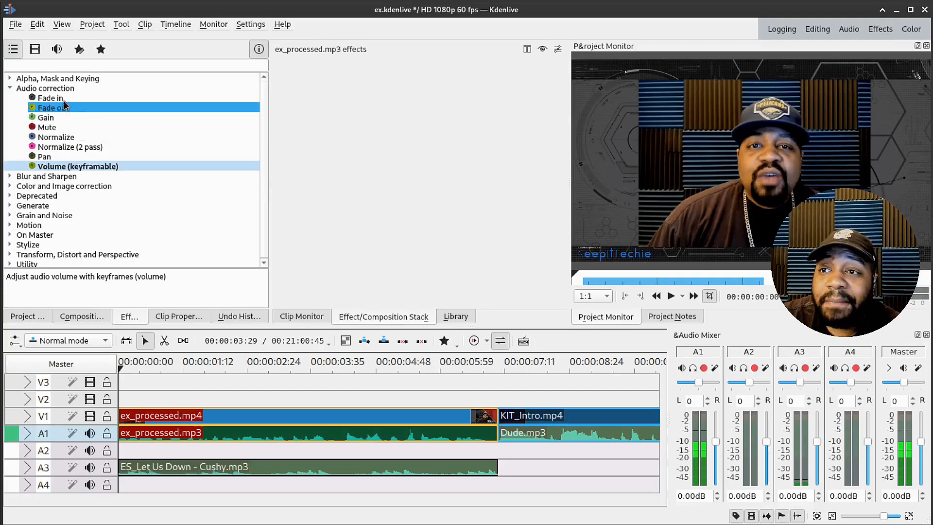
# Collapse the Audio correction group, view all video effects and all audio effects, and return to the main effects list.
pyautogui.click(10, 88)
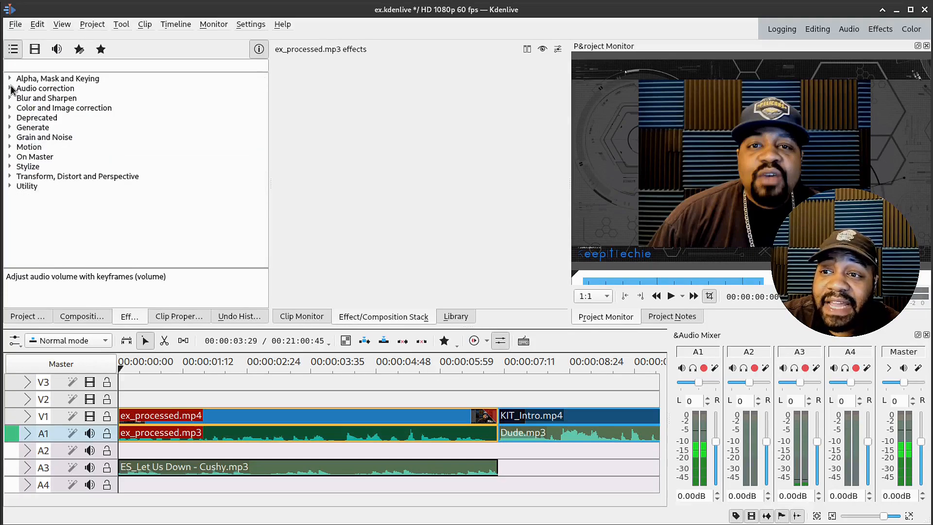
pyautogui.click(35, 49)
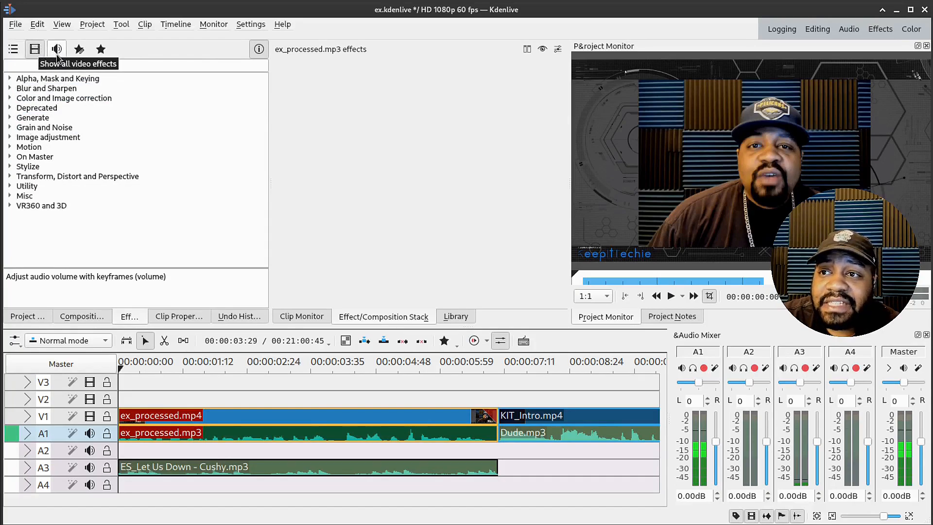
pyautogui.click(57, 49)
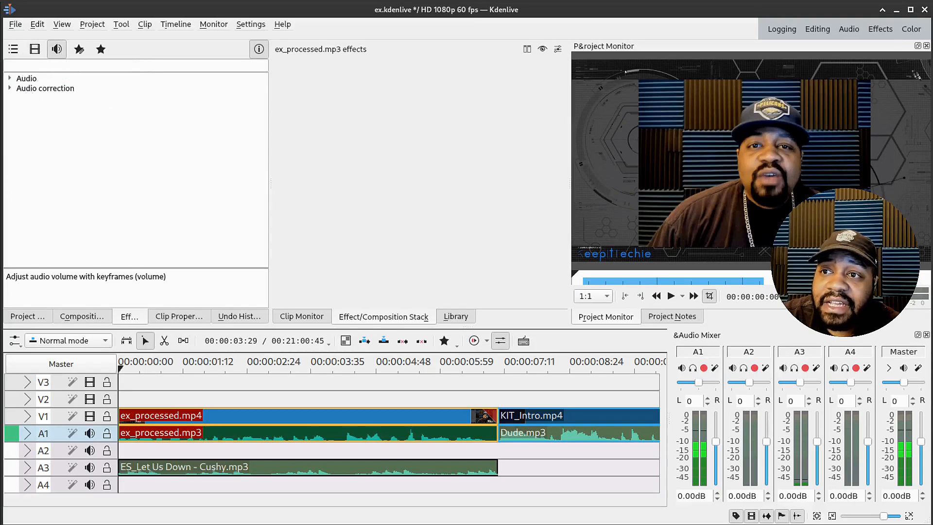
pyautogui.click(13, 49)
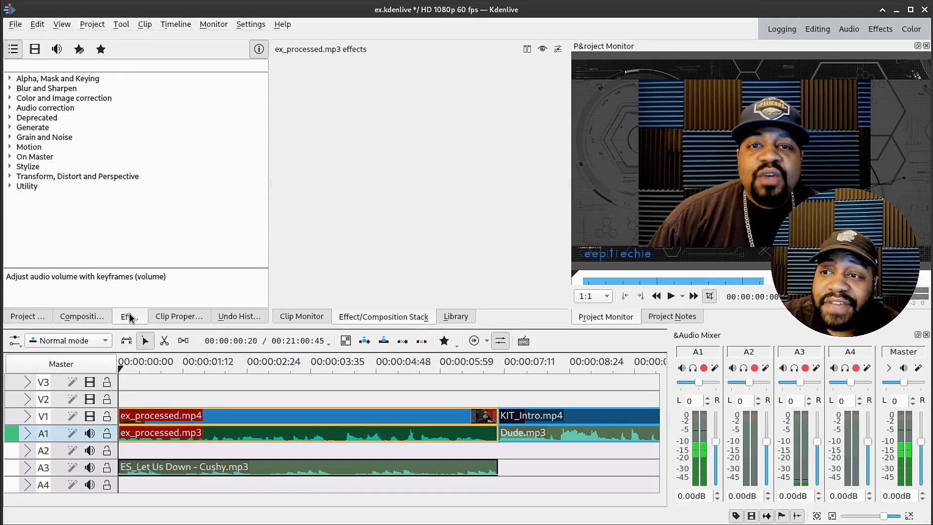
# Select the opening music clip on track A3, play the timeline from the start, and stop at about 00:00:35:45.
pyautogui.click(352, 468)
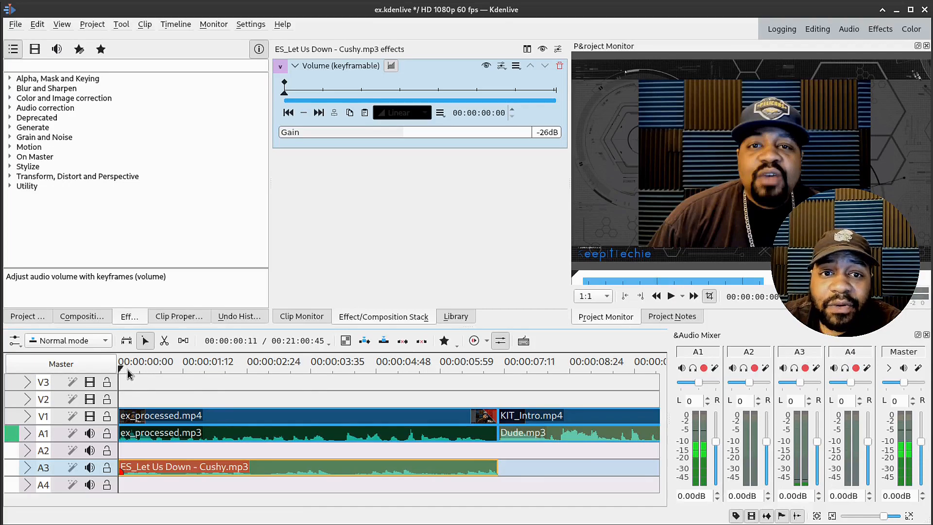
pyautogui.press('space')
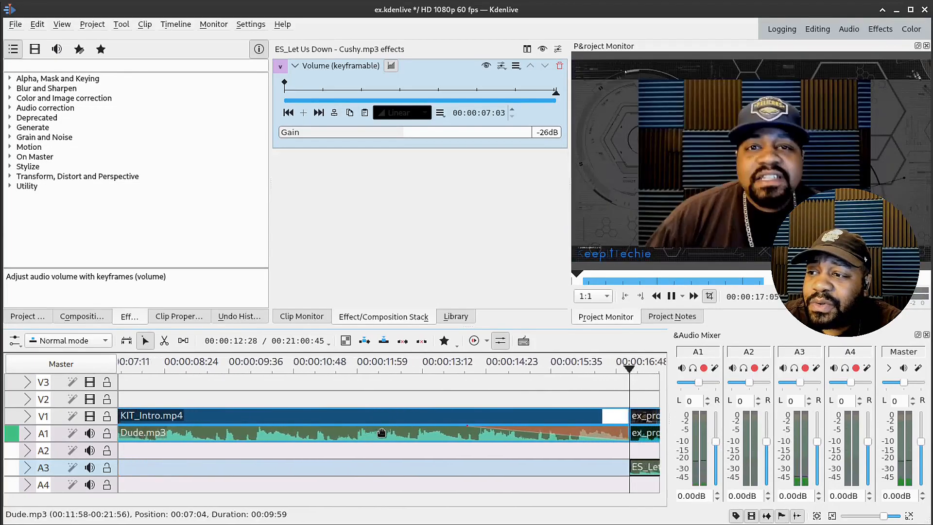
pyautogui.press('space')
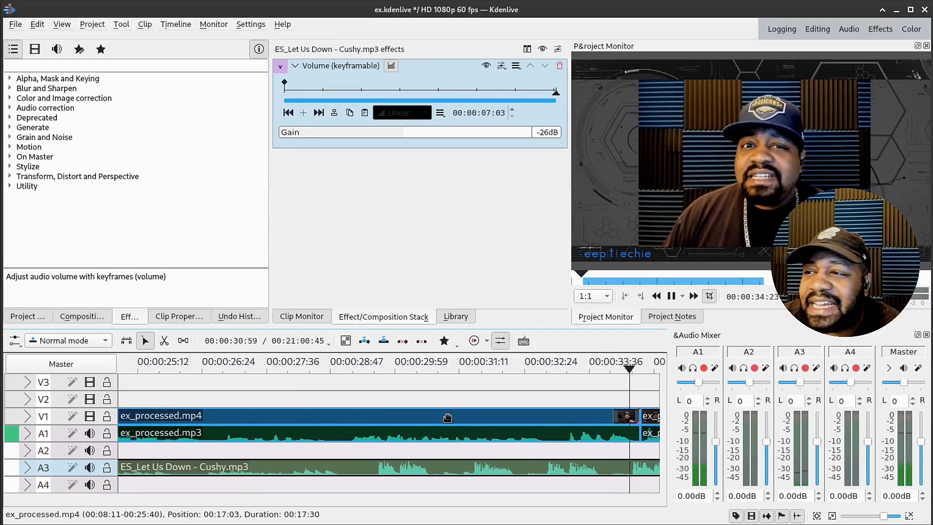
pyautogui.press('space')
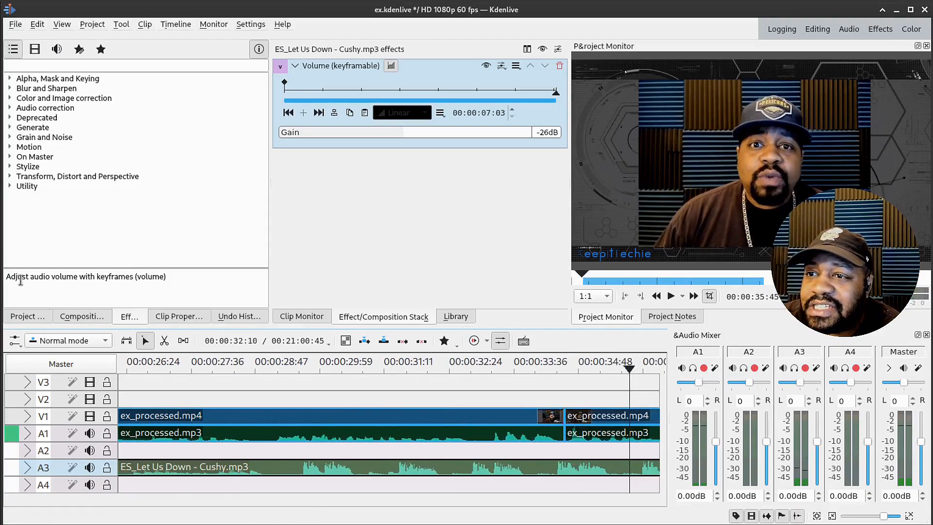
# Show the compositions and move the ex_processed.mp4 clip under the playhead to V2, starting at 00:00:34:17 to overlap the preceding V1 clip.
pyautogui.click(82, 317)
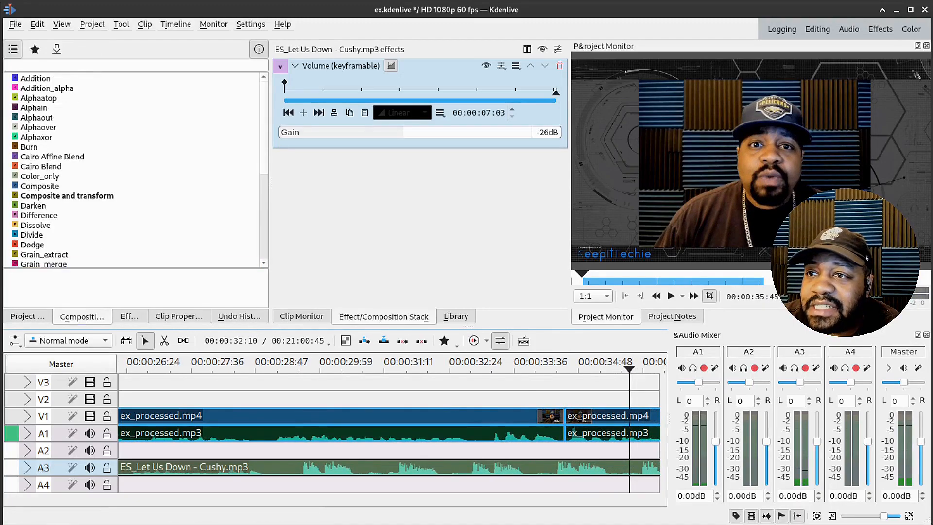
pyautogui.scroll(-6, 44, 187)
pyautogui.scroll(3, 44, 187)
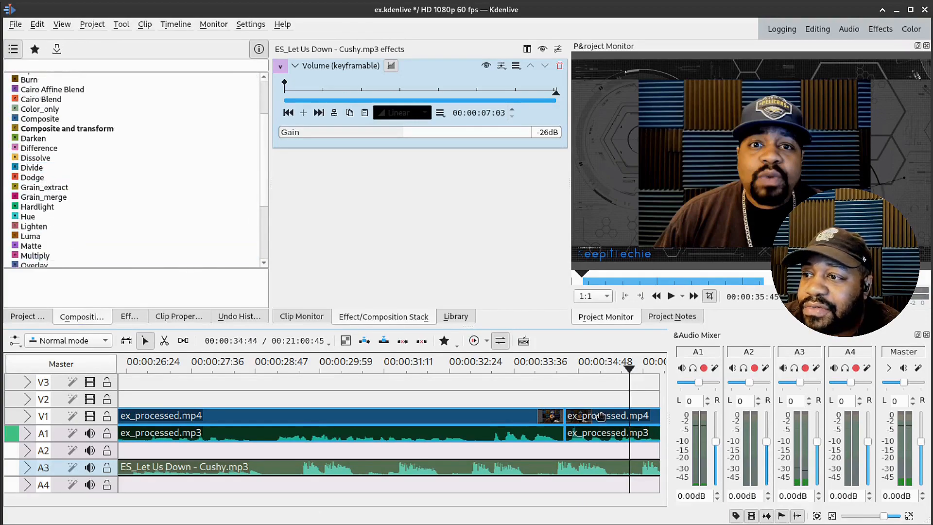
pyautogui.moveTo(596, 411); pyautogui.dragTo(581, 400)
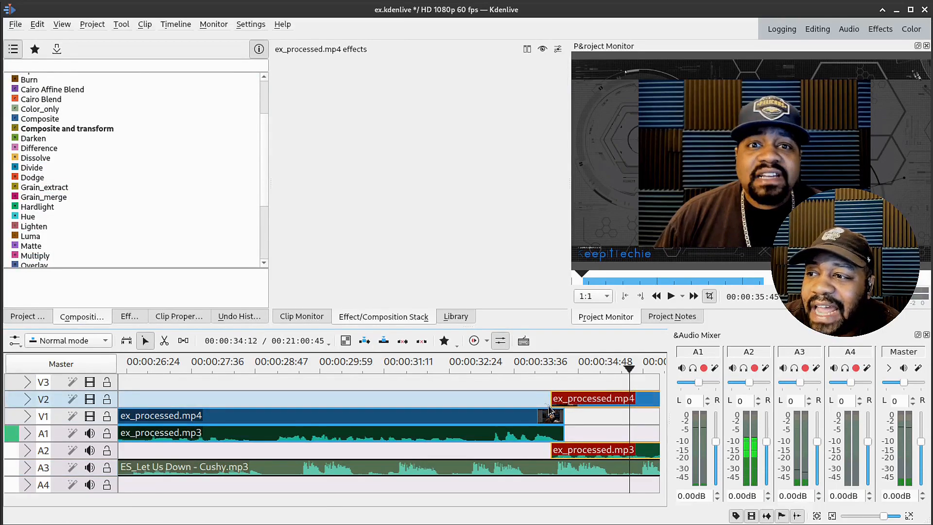
# Add a Dissolve composition where the V2 clip overlaps the end of the V1 clip, and play the transition from 00:00:33:57.
pyautogui.click(47, 218)
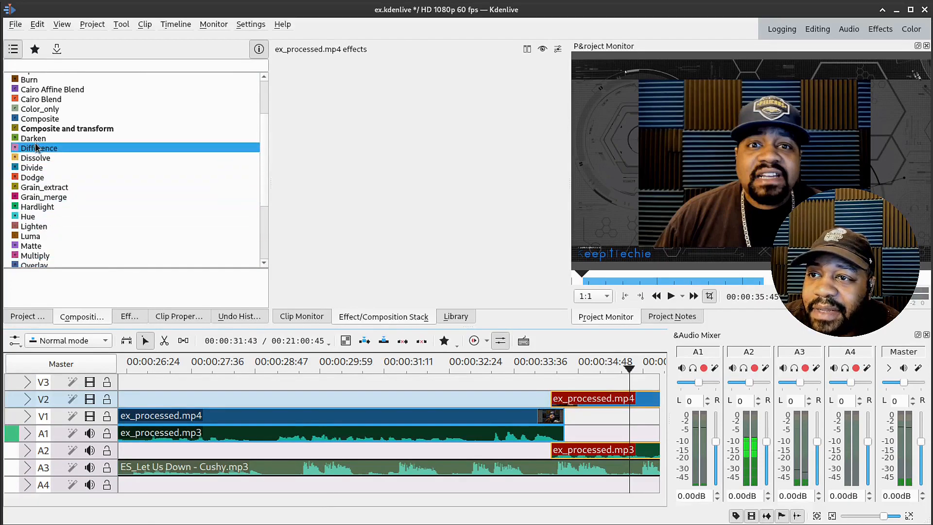
pyautogui.moveTo(52, 161); pyautogui.dragTo(554, 406)
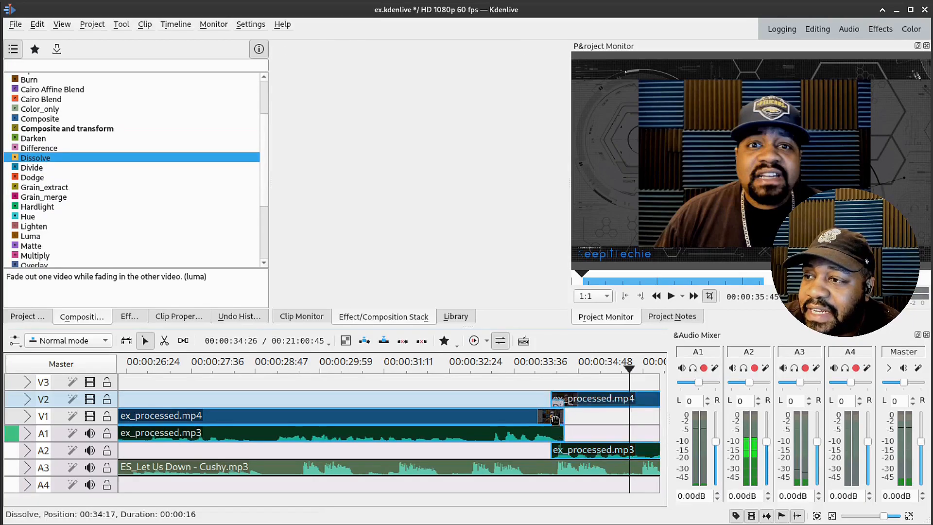
pyautogui.click(533, 368)
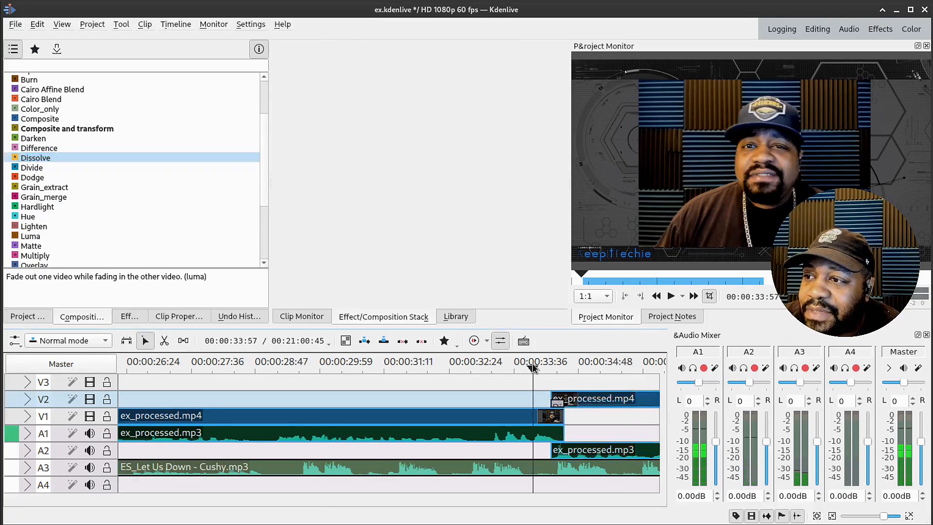
pyautogui.press('space')
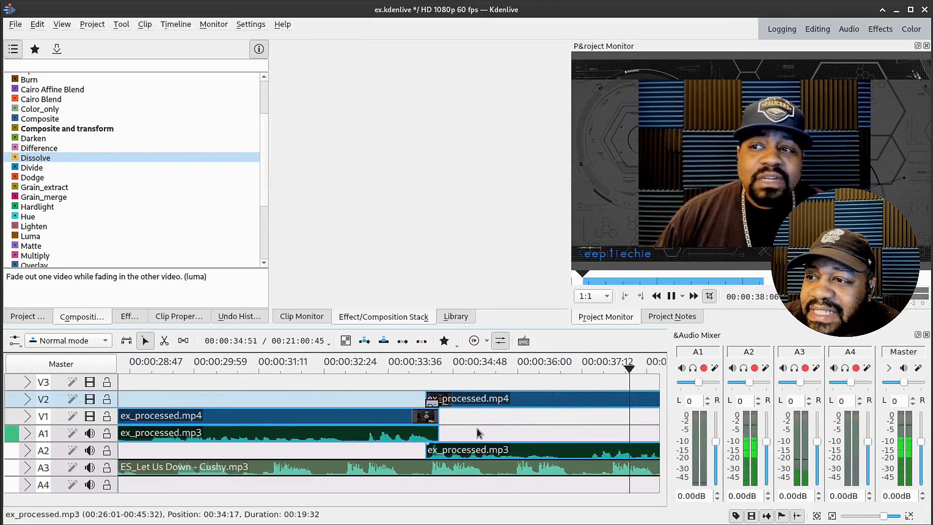
# Stop playback and turn on Reverse for the Dissolve composition between the V1 and V2 clips.
pyautogui.press('space')
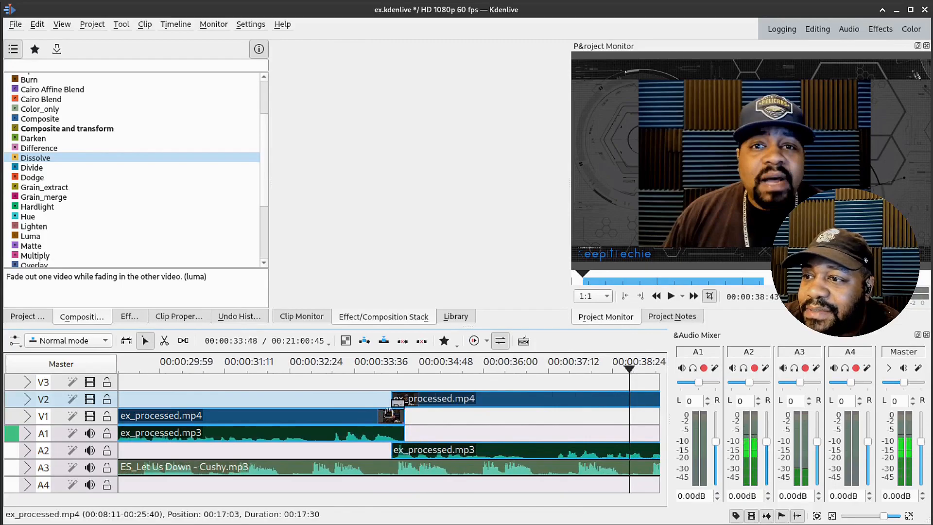
pyautogui.click(396, 403)
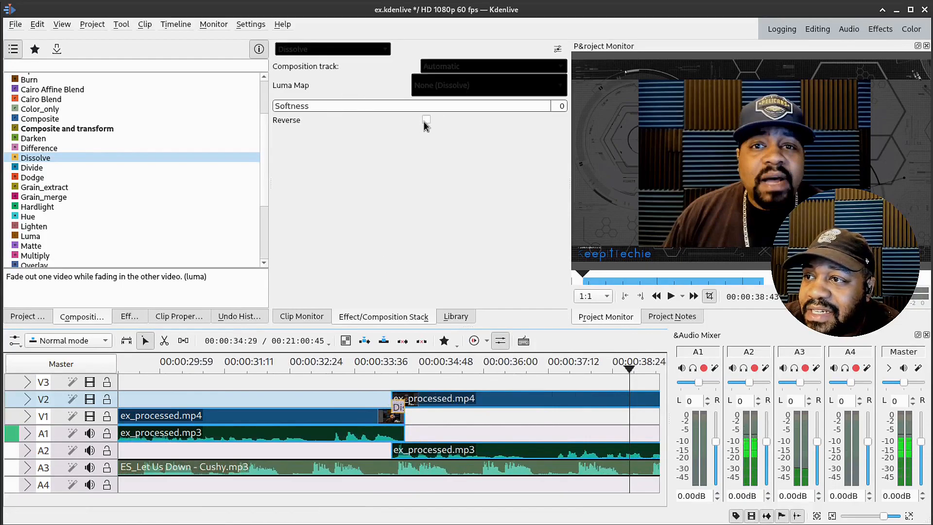
pyautogui.click(425, 121)
# Play the reversed dissolve twice from just before the V1 and V2 overlap, then stop.
pyautogui.click(380, 378)
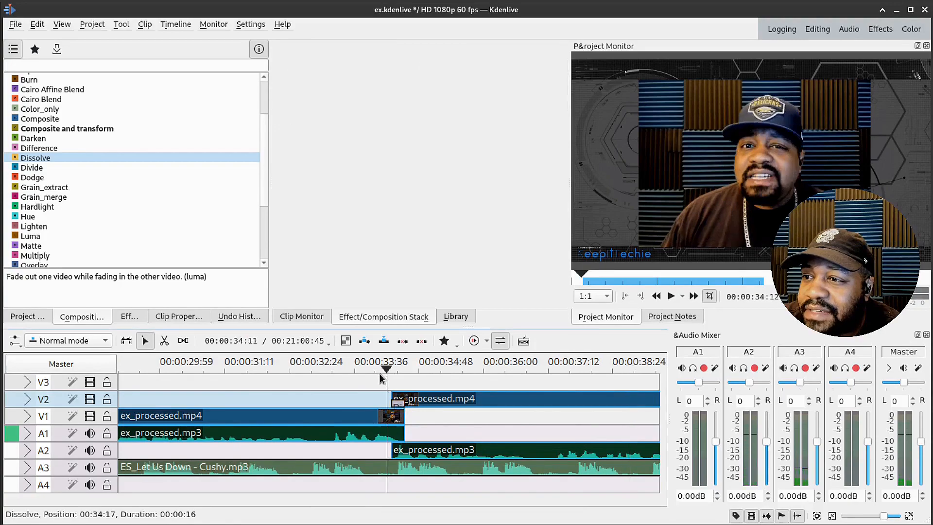
pyautogui.press('space')
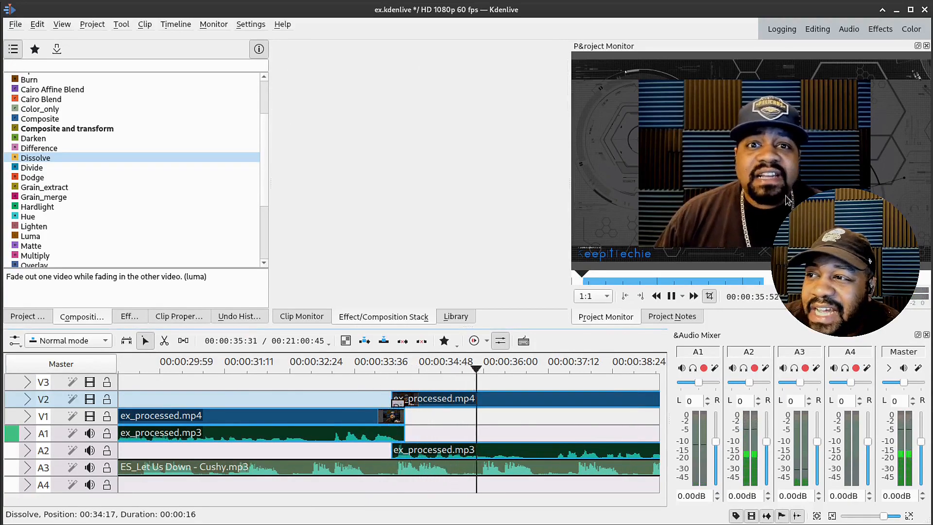
pyautogui.press('space')
pyautogui.click(372, 374)
pyautogui.press('space')
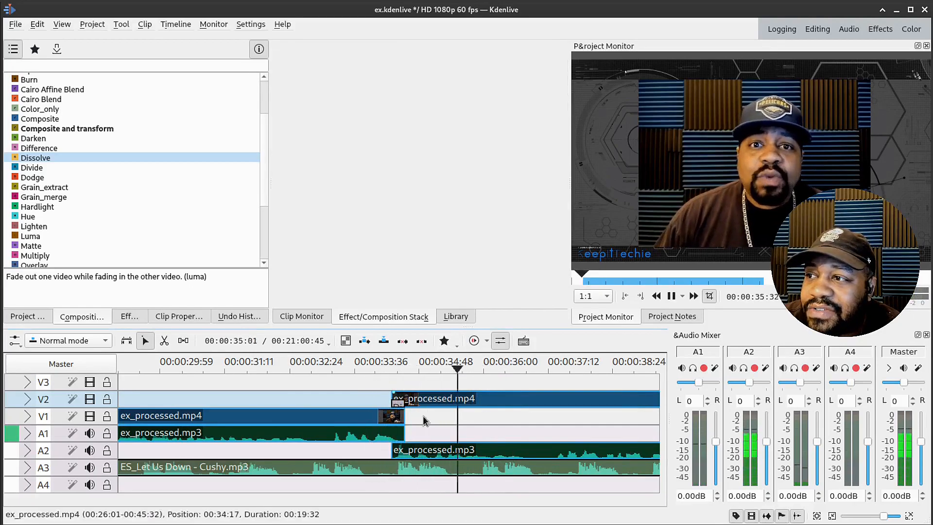
pyautogui.press('space')
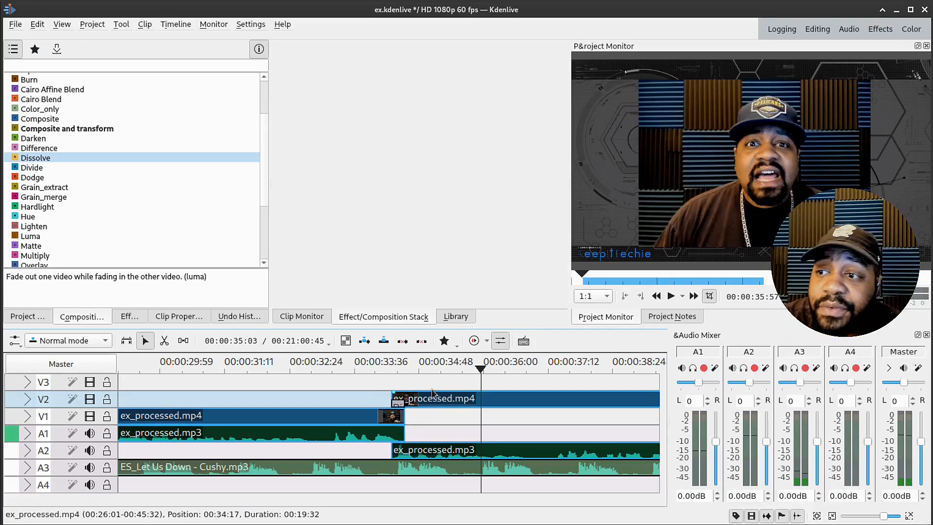
# Delete the Dissolve composition and move the V2 clip with its audio back to V1, directly against the end of the preceding clip.
pyautogui.click(397, 403)
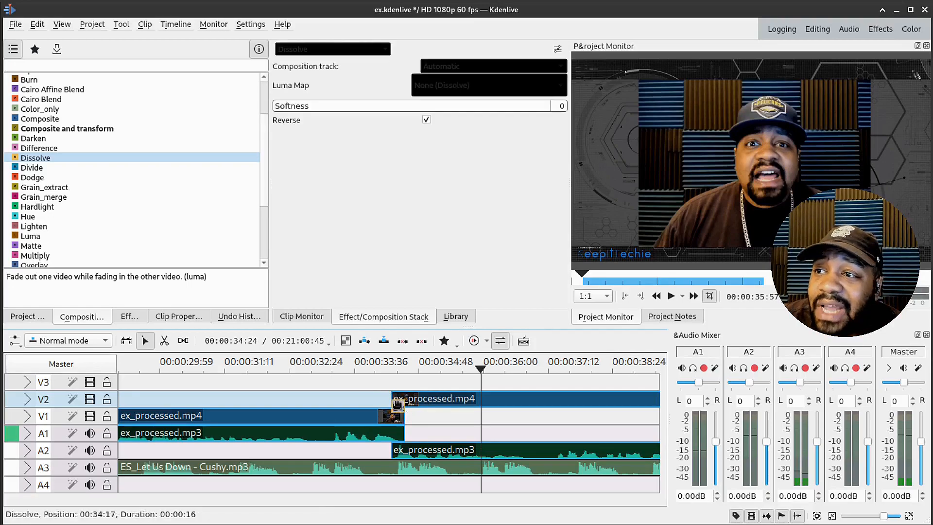
pyautogui.press('Delete')
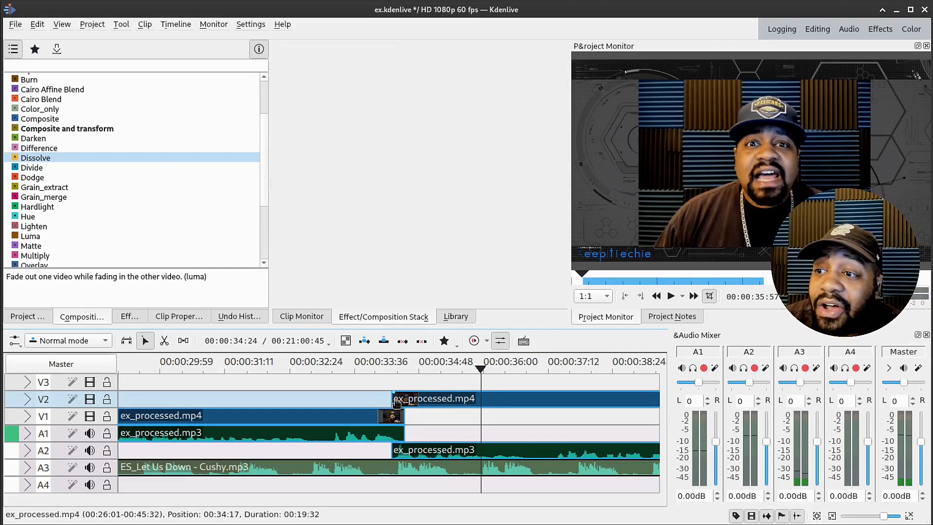
pyautogui.click(480, 405)
pyautogui.moveTo(481, 410); pyautogui.dragTo(449, 411)
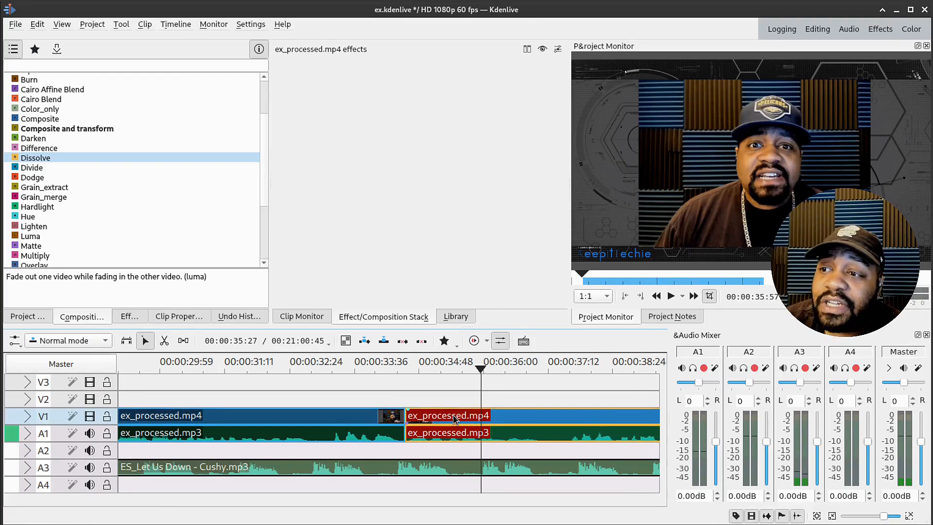
# Cut the earlier V1 clip and its audio at about 00:00:32:47 with the Razor tool and delete the segment after the cut.
pyautogui.click(166, 344)
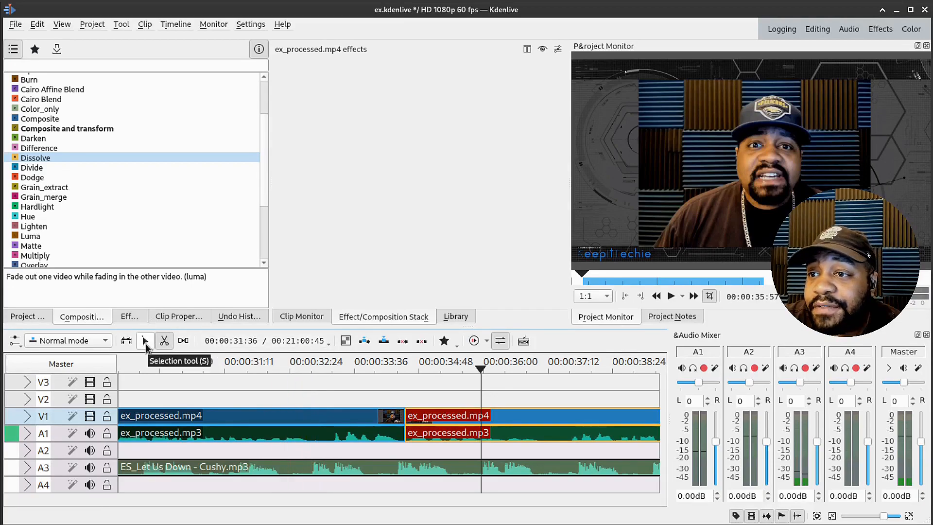
pyautogui.click(146, 342)
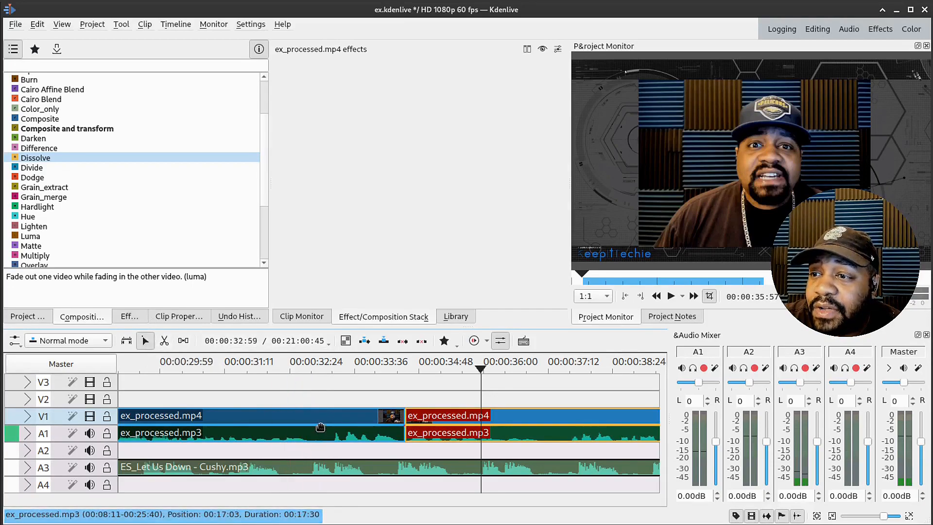
pyautogui.click(325, 433)
pyautogui.click(164, 343)
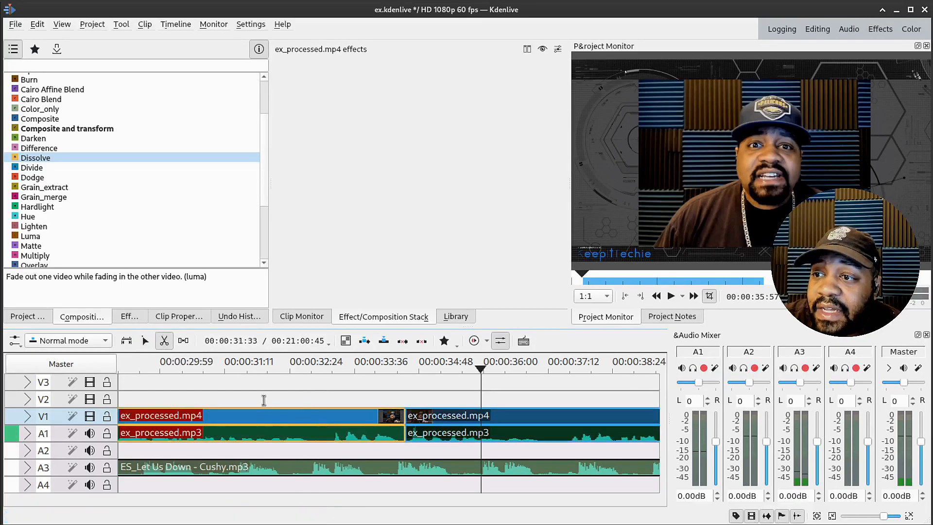
pyautogui.click(311, 426)
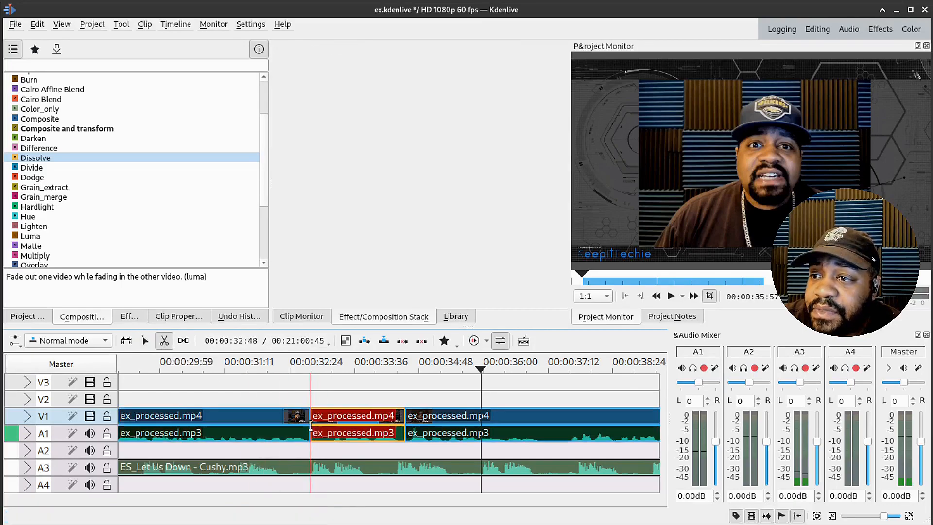
pyautogui.click(145, 341)
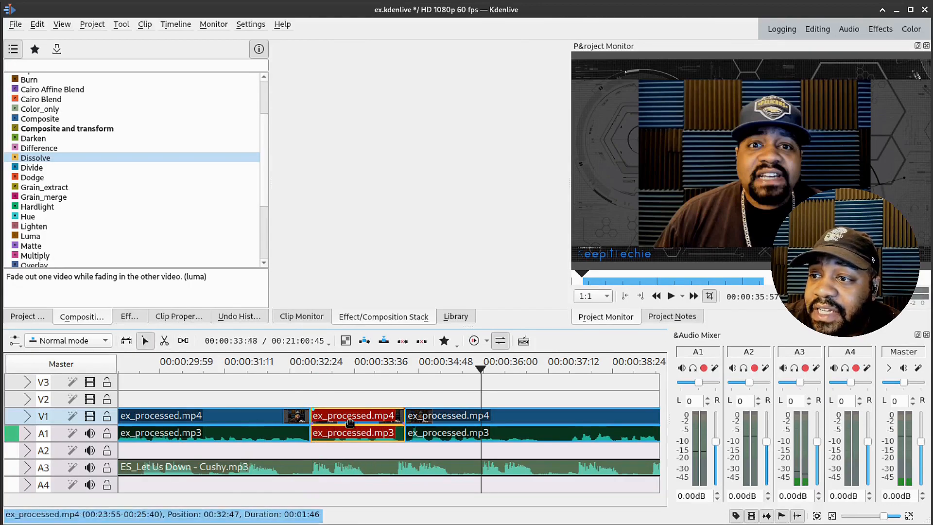
pyautogui.click(371, 418)
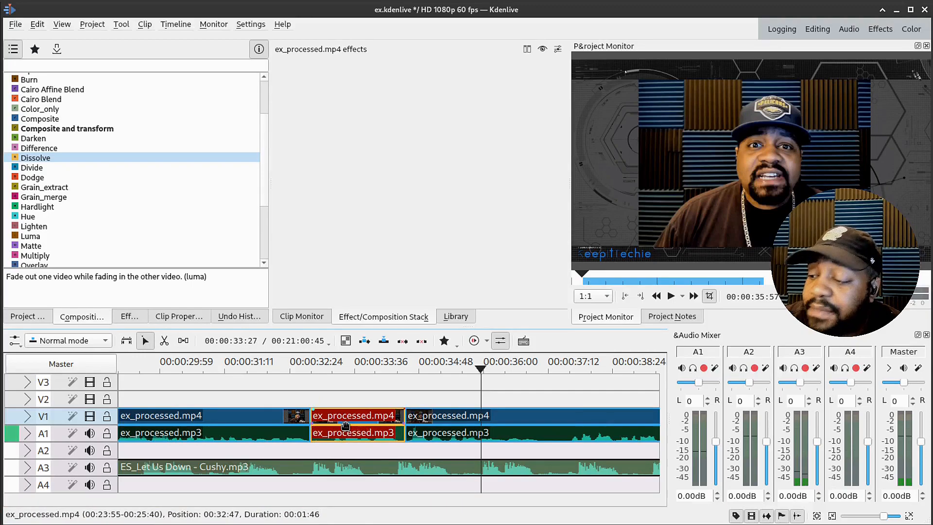
pyautogui.press('Delete')
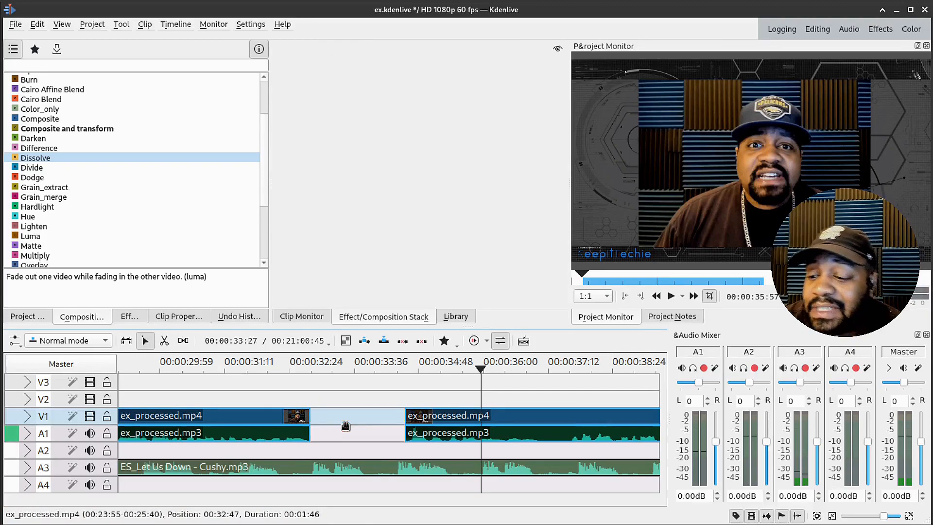
# Undo the segment deletion and the cut in the earlier V1 clip.
pyautogui.hotkey('ctrl', 'z')
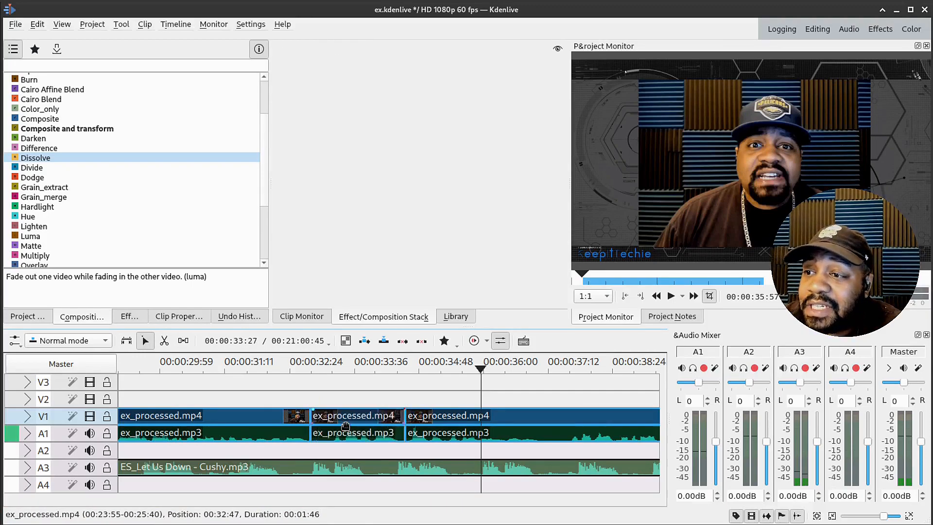
pyautogui.hotkey('ctrl', 'z')
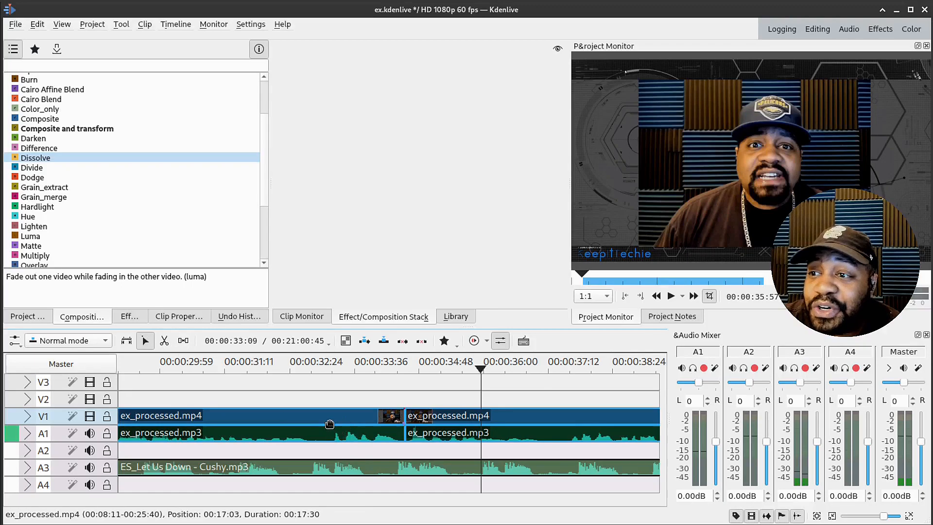
# Cut the earlier V1 clip at 00:00:32:59 and trim the start of the segment after the cut to 00:00:33:22.
pyautogui.click(164, 341)
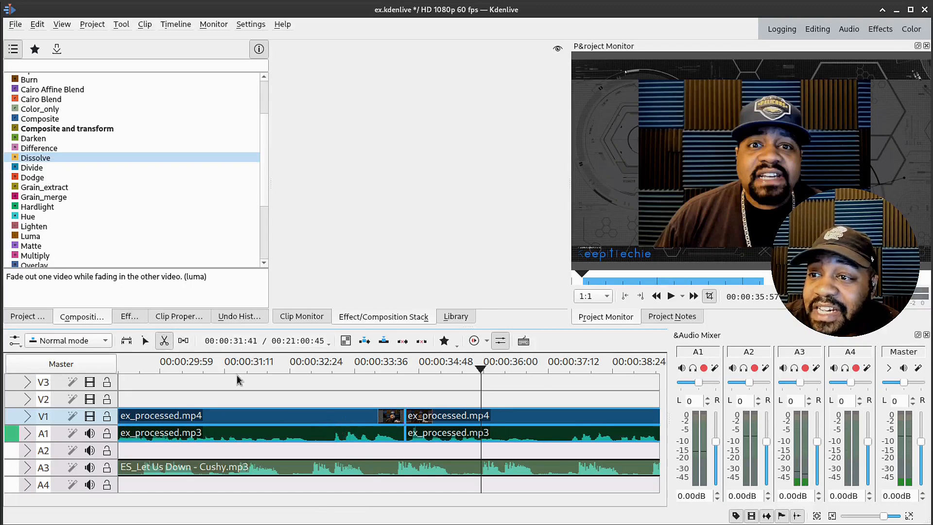
pyautogui.click(321, 416)
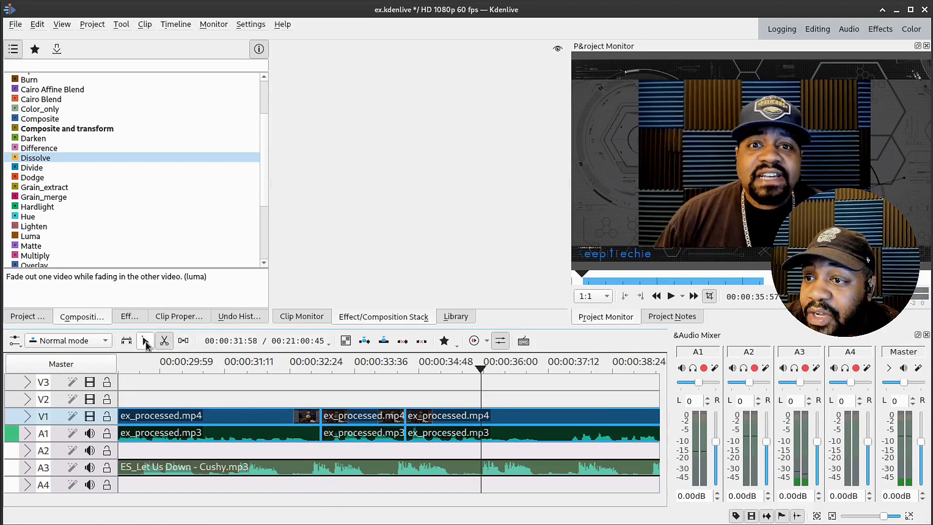
pyautogui.click(145, 342)
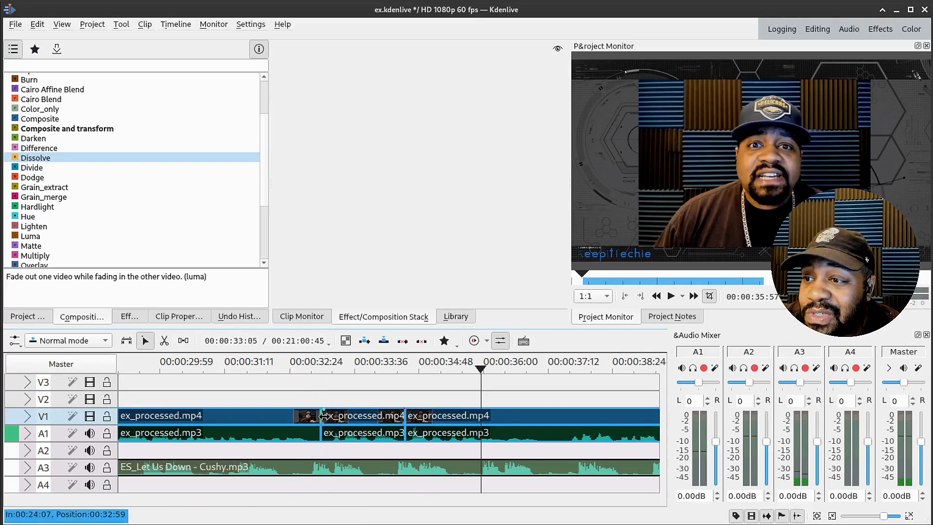
pyautogui.moveTo(322, 417); pyautogui.dragTo(343, 419)
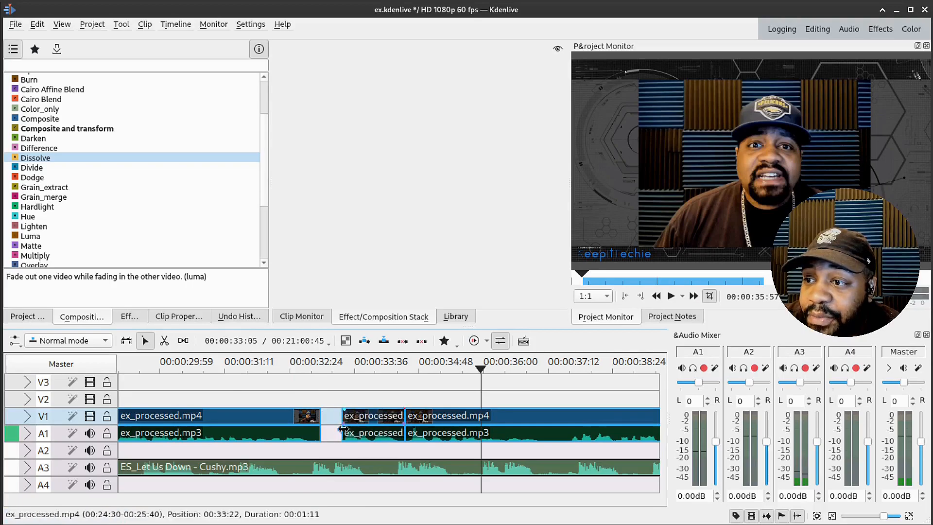
# Close the gaps on V1 by moving the trimmed segment back to 00:00:32:59 and the following clip directly against its end.
pyautogui.click(379, 417)
pyautogui.moveTo(380, 417); pyautogui.dragTo(357, 417)
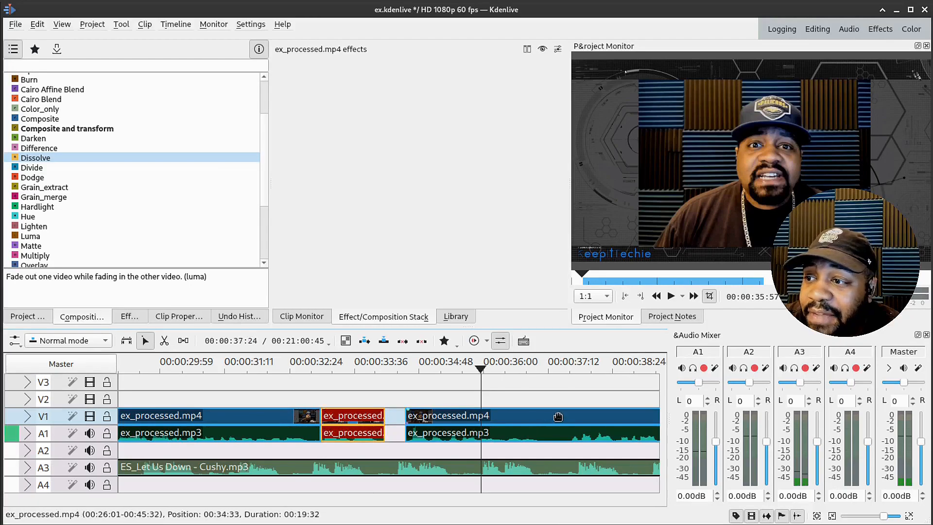
pyautogui.moveTo(559, 417); pyautogui.dragTo(537, 417)
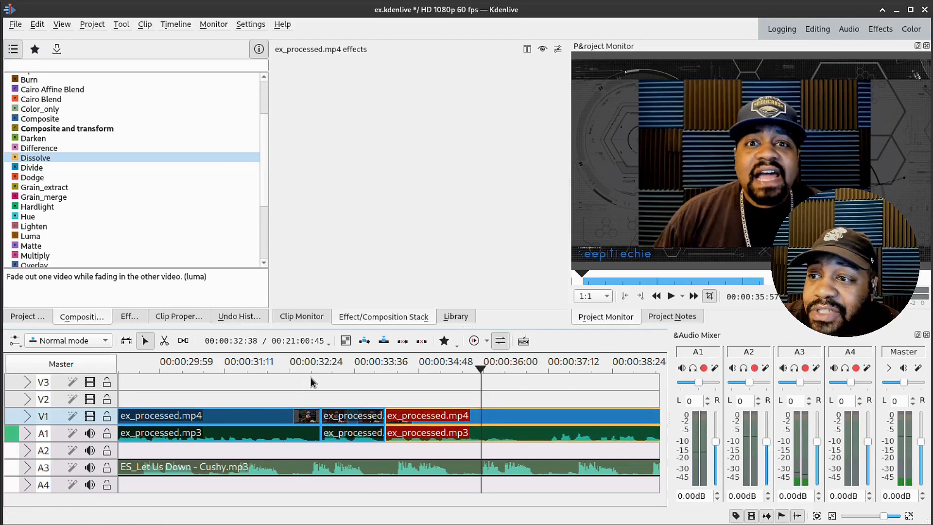
# Play the edited section twice from shortly before the first cut, then stop.
pyautogui.click(285, 372)
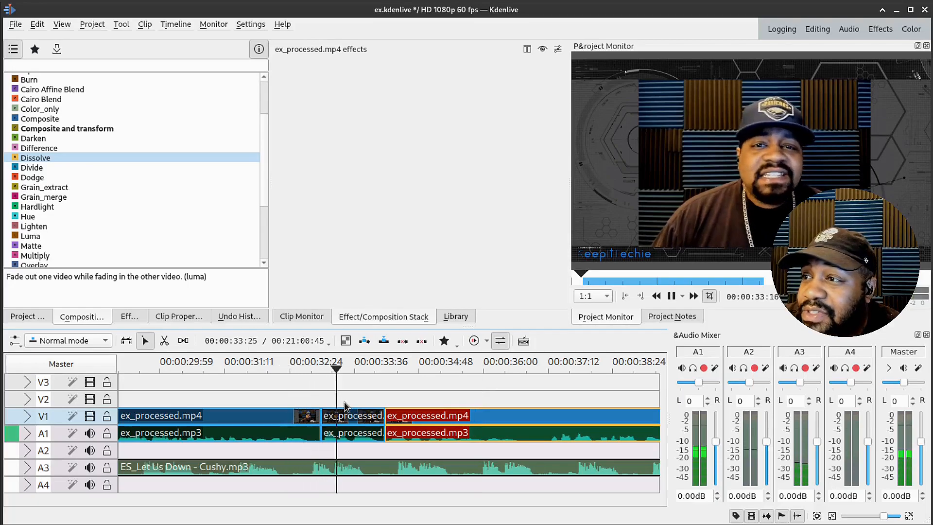
pyautogui.press('space')
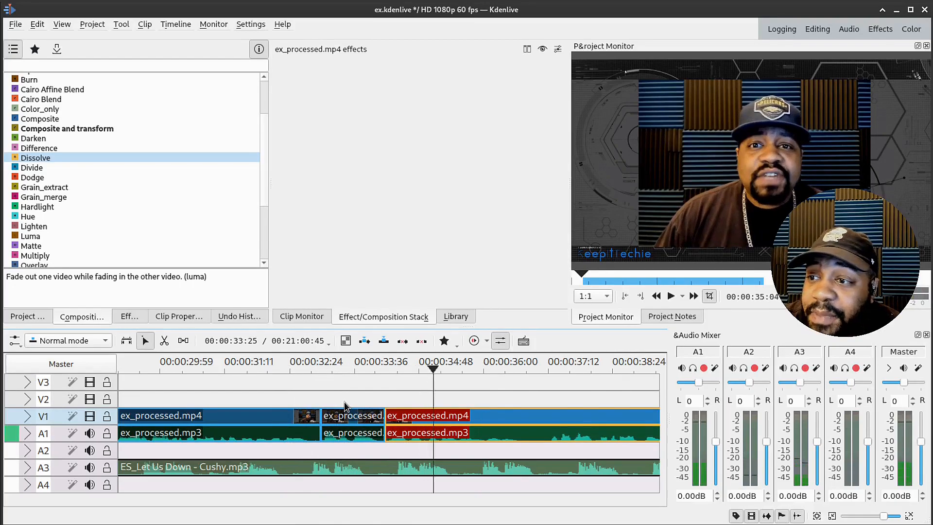
pyautogui.click(295, 372)
pyautogui.press('space')
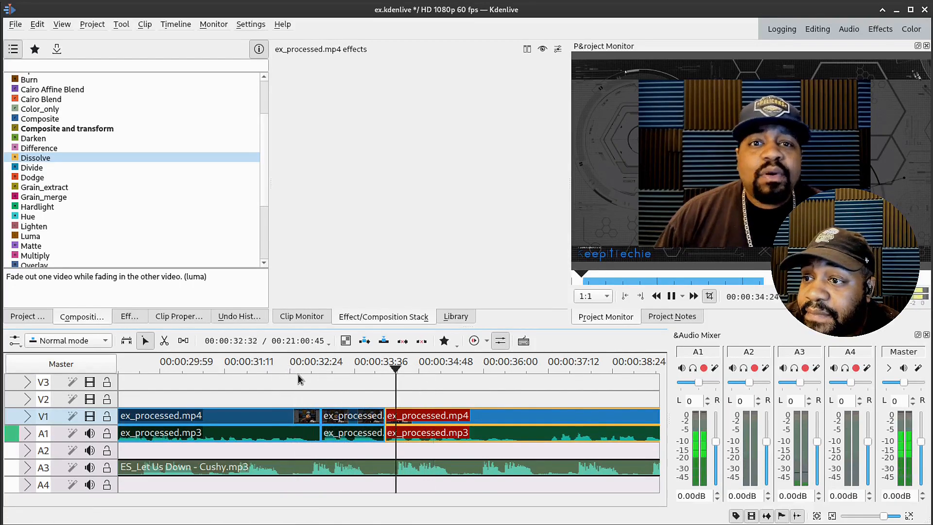
pyautogui.press('space')
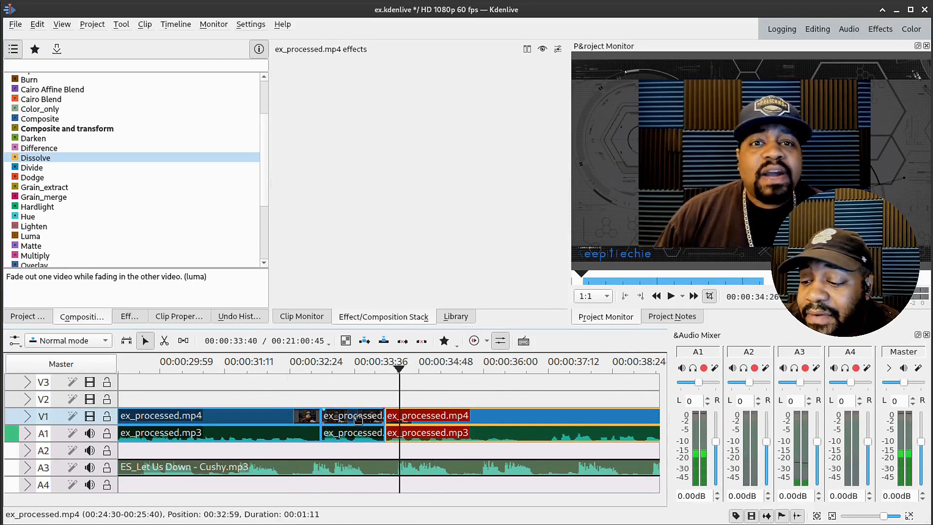
# Undo the two clip moves, the trim and the cut on V1.
pyautogui.hotkey('ctrl', 'z')
pyautogui.hotkey('ctrl', 'z')
pyautogui.hotkey('ctrl', 'z')
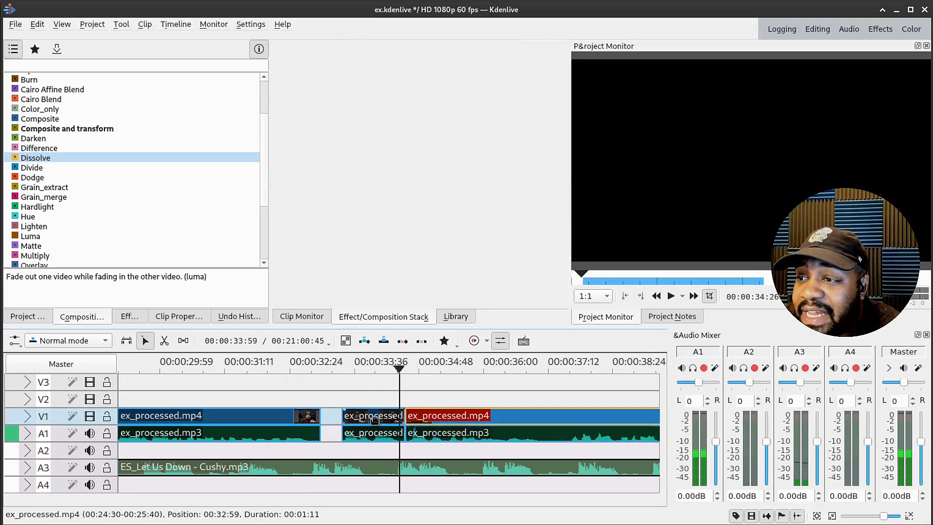
pyautogui.hotkey('ctrl', 'z')
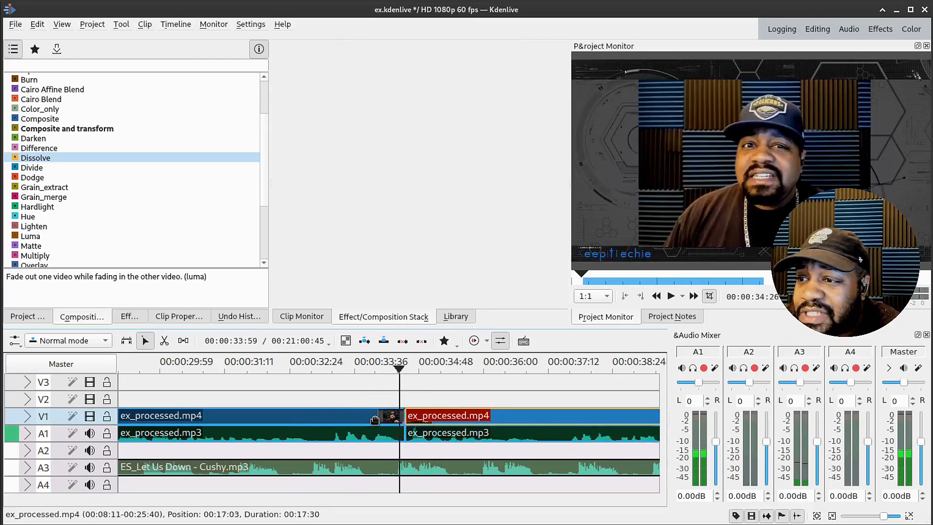
# Cut the earlier V1 clip and its audio at about 00:00:32:59 and trim the start of the segment after the cut to 00:00:33:10.
pyautogui.click(164, 340)
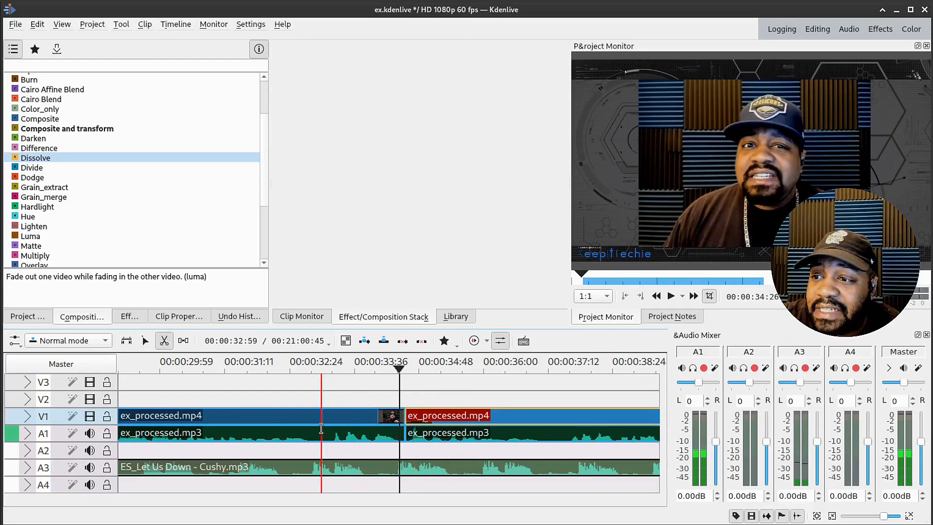
pyautogui.click(322, 429)
pyautogui.click(145, 341)
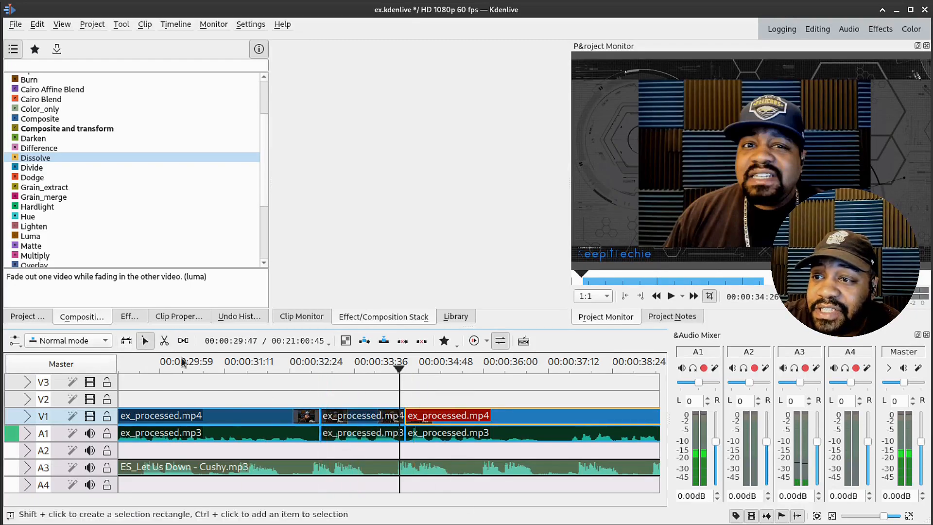
pyautogui.moveTo(325, 420); pyautogui.dragTo(341, 418)
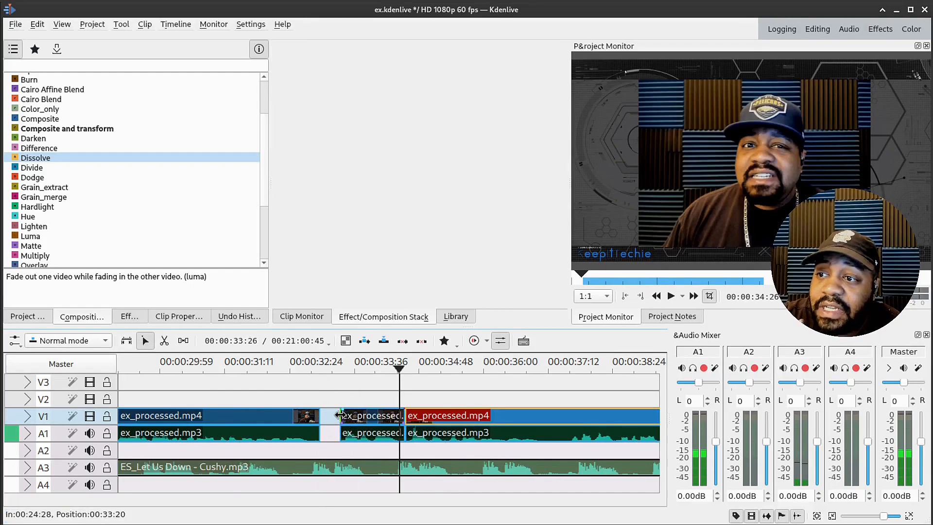
pyautogui.moveTo(341, 416); pyautogui.dragTo(331, 415)
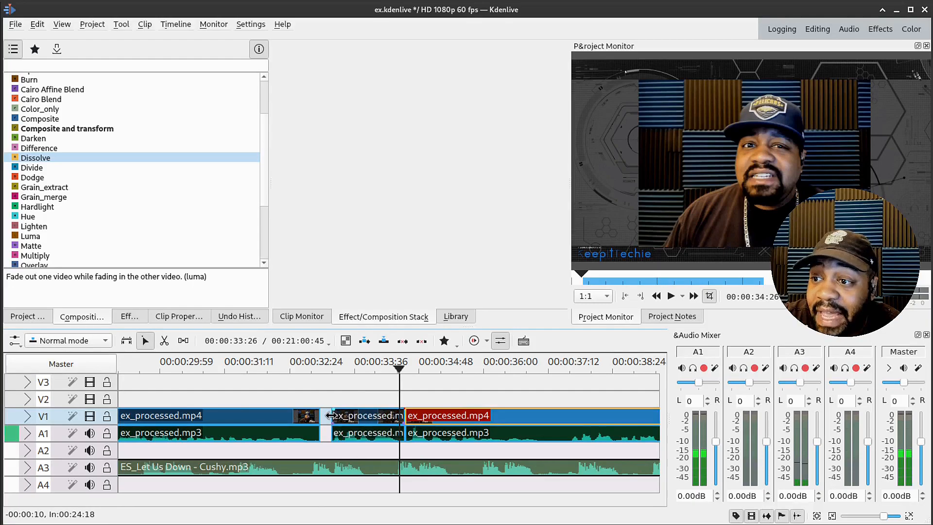
pyautogui.moveTo(331, 416); pyautogui.dragTo(332, 416)
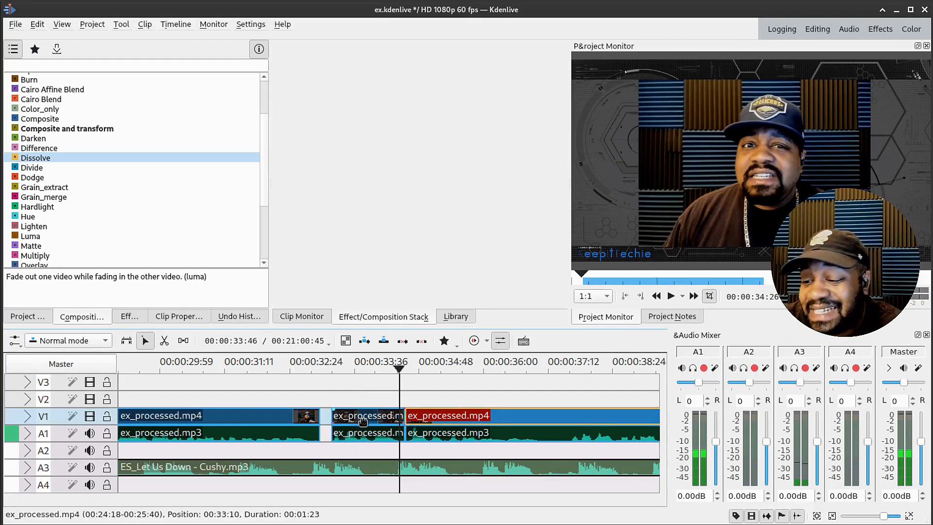
# Undo the cut and the start trim of the segment after it on V1 and A1.
pyautogui.hotkey('ctrl', 'z')
pyautogui.hotkey('ctrl', 'z')
pyautogui.hotkey('ctrl', 'z')
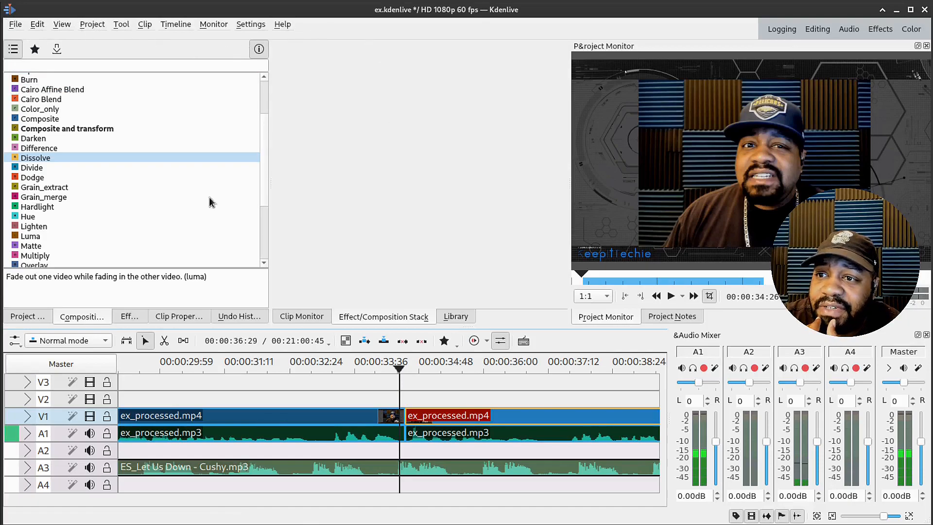
# Preview the existing black Color Clip from the project bin and view the settings for a new color clip without adding one.
pyautogui.click(28, 316)
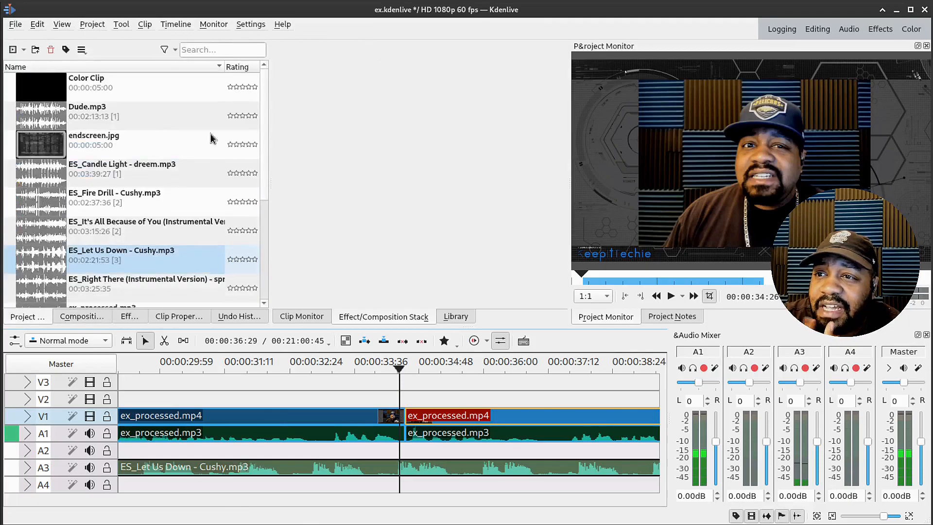
pyautogui.click(144, 93)
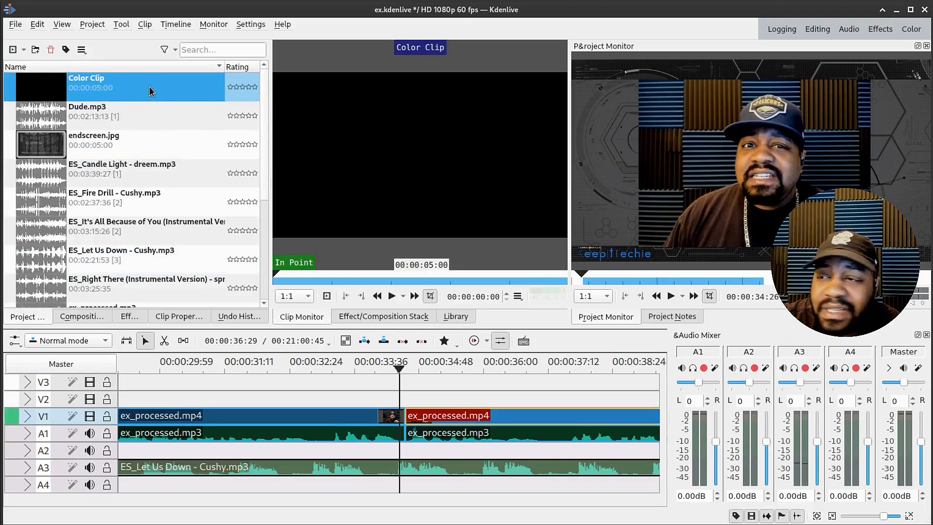
pyautogui.click(17, 24)
pyautogui.moveTo(67, 25)
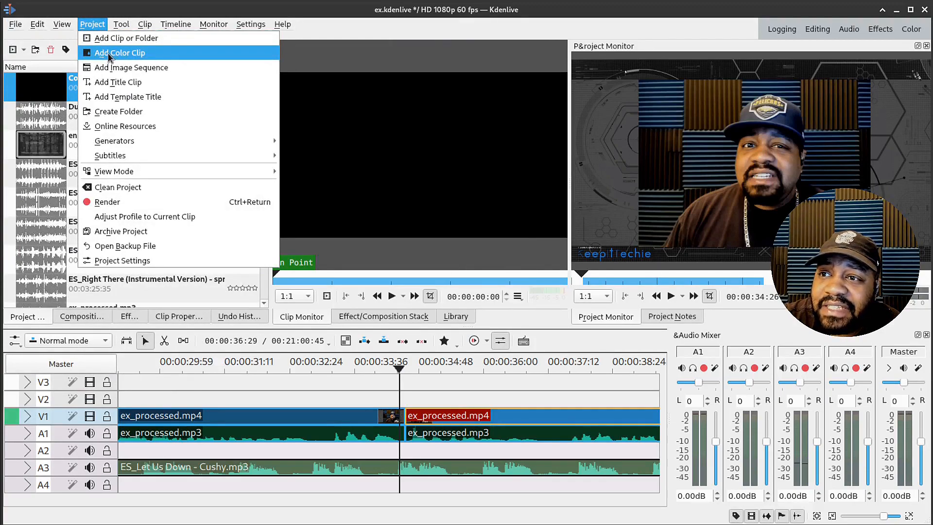
pyautogui.click(117, 57)
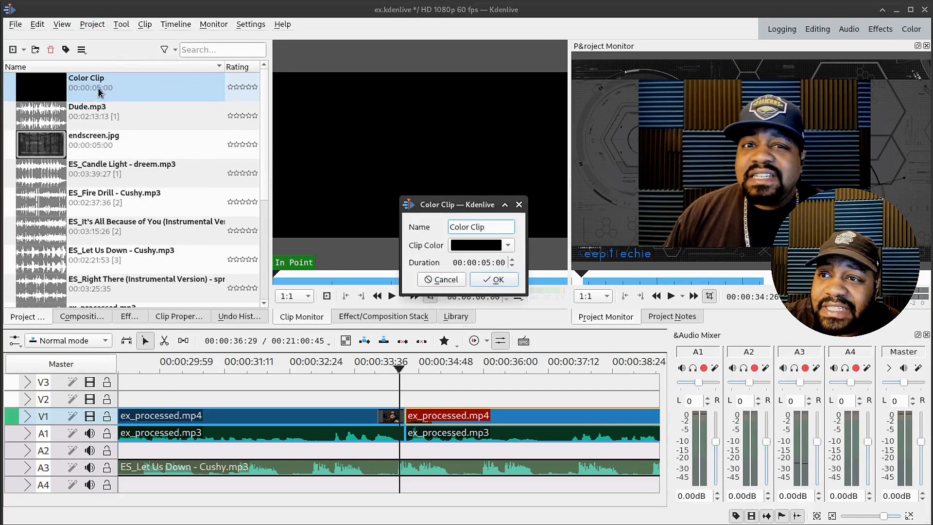
pyautogui.click(442, 280)
# Start adding a title clip to the project.
pyautogui.click(129, 26)
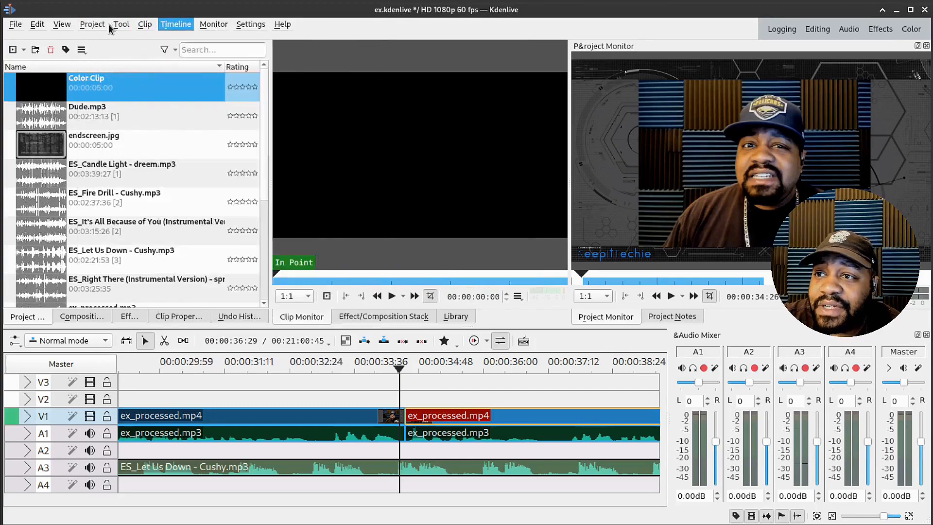
pyautogui.moveTo(88, 23)
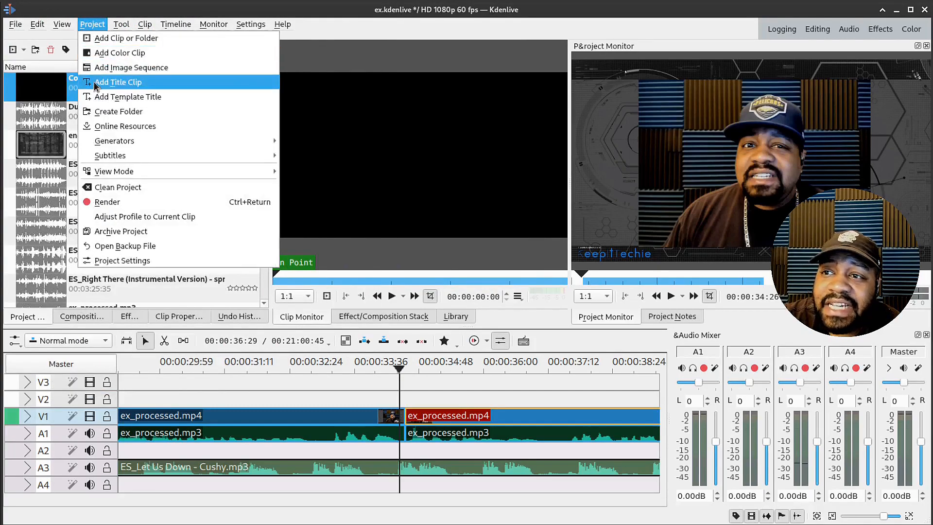